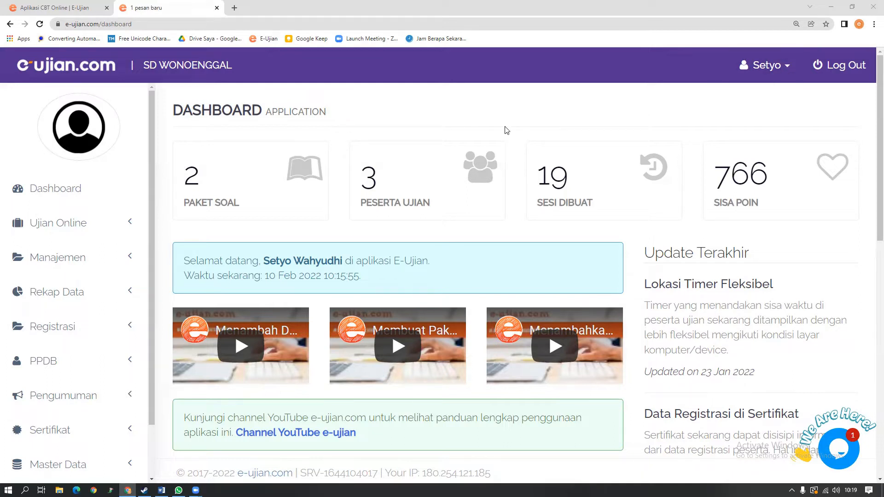
Step: Open the form for adding a new registration period (Periode Registrasi)
{"action": "scroll", "coordinate": [138, 258], "scroll_direction": "down", "scroll_amount": 1}
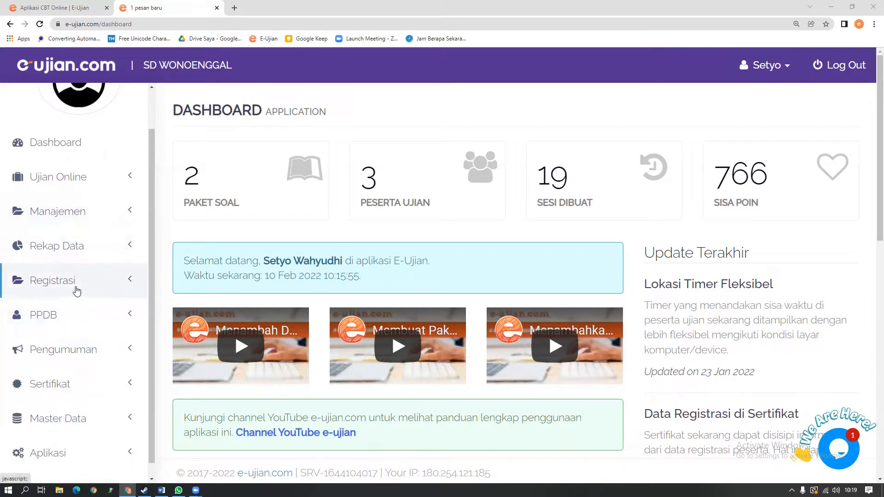
{"action": "left_click", "coordinate": [79, 292]}
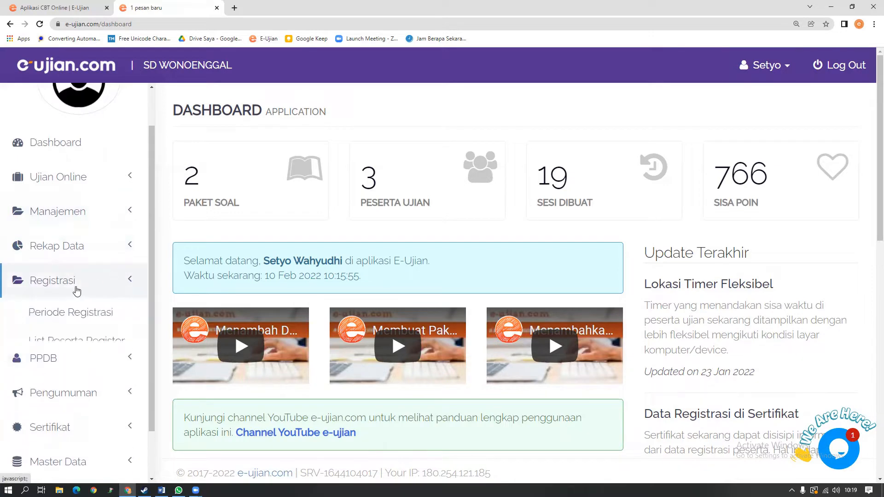
{"action": "left_click", "coordinate": [78, 315]}
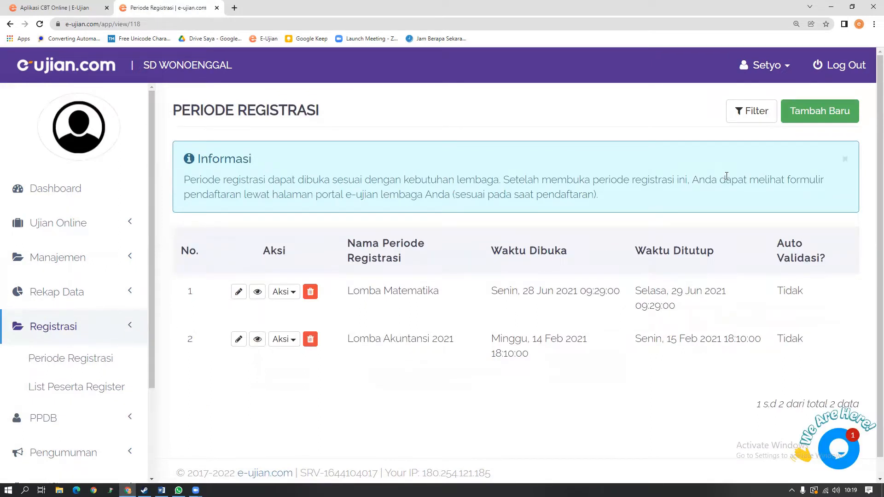
{"action": "left_click", "coordinate": [814, 121]}
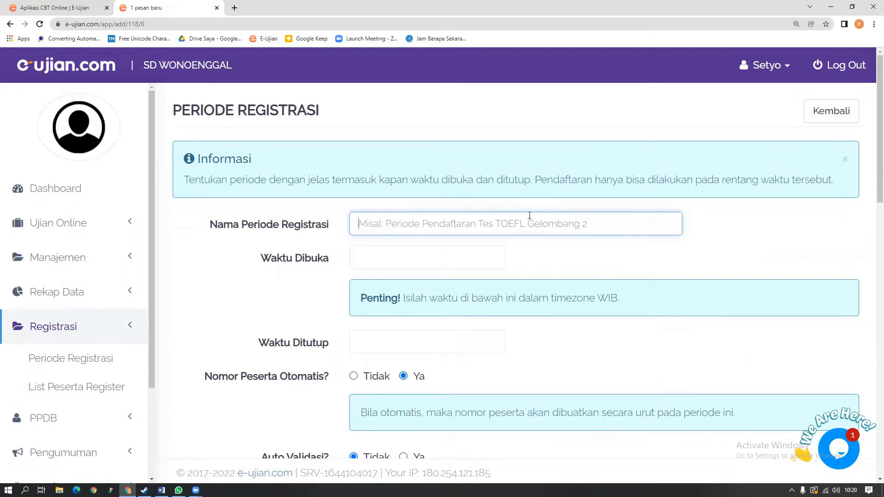
Step: Name the registration period LOMBA CERDAS CERMAT and set its opening time (Waktu Dibuka) to 10/02/2022 10:20
{"action": "type", "text": "LOMB"}
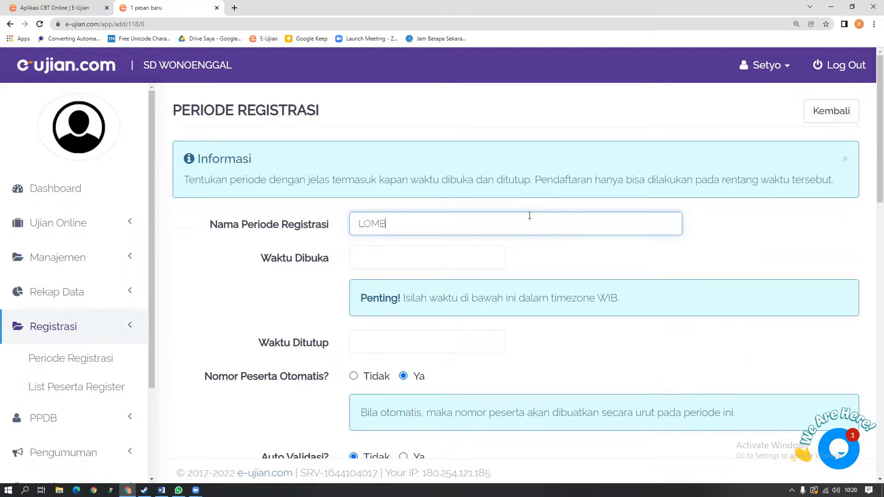
{"action": "type", "text": "A CERDAS CERMAT"}
{"action": "left_click", "coordinate": [447, 256]}
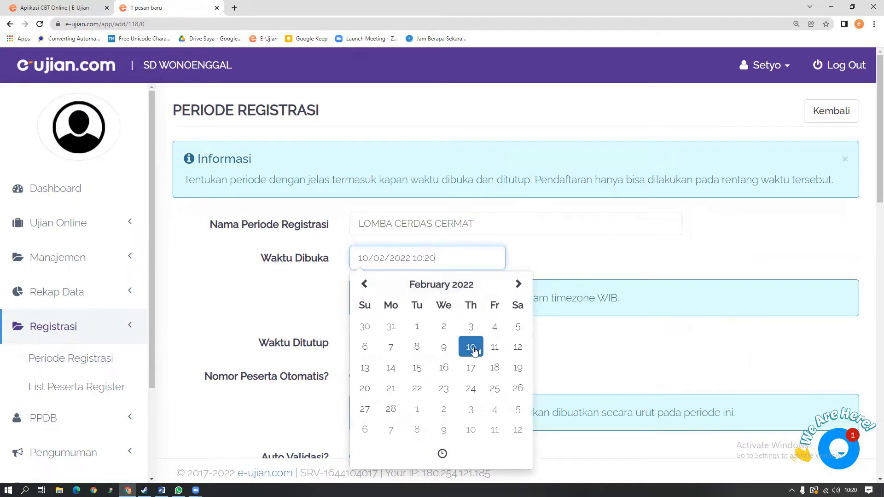
{"action": "left_click", "coordinate": [555, 351]}
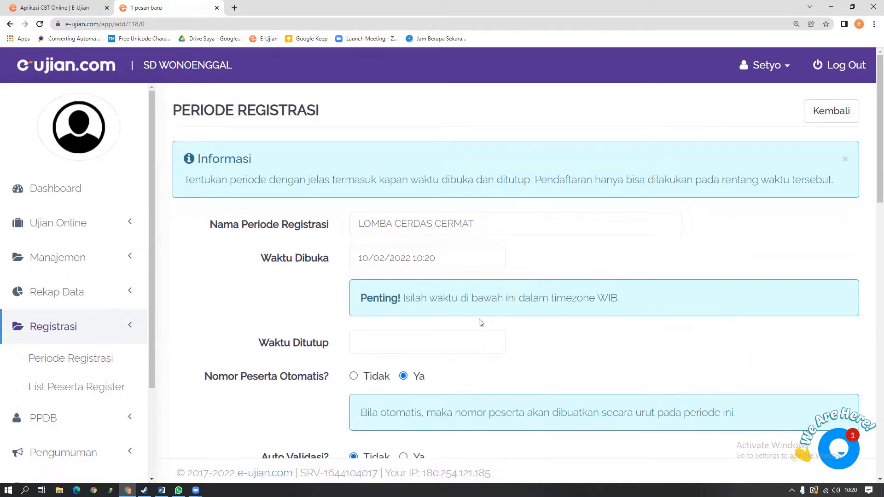
Step: Set the registration period's closing time (Waktu Ditutup) to 11/02/2022 10:20
{"action": "left_click", "coordinate": [394, 346]}
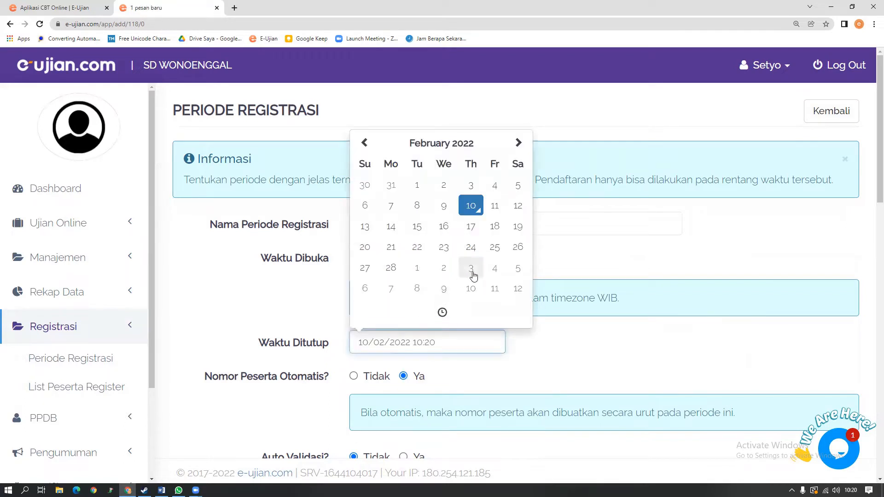
{"action": "left_click", "coordinate": [501, 211]}
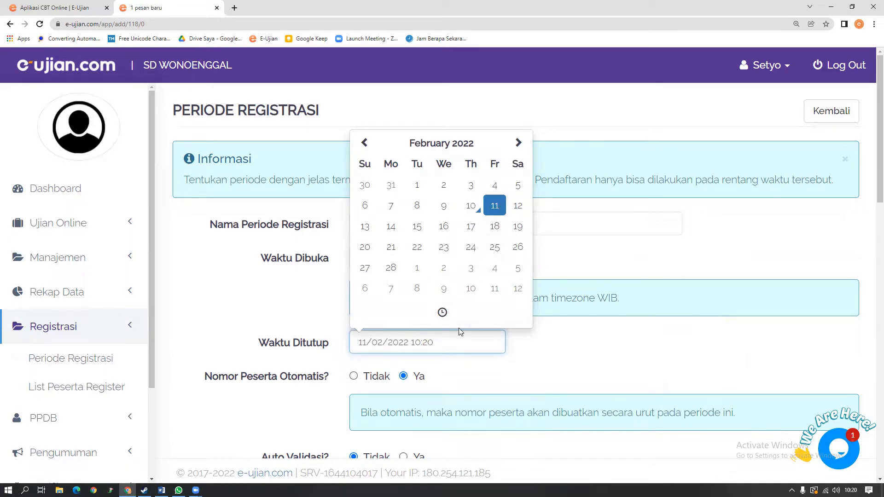
{"action": "left_click", "coordinate": [528, 366]}
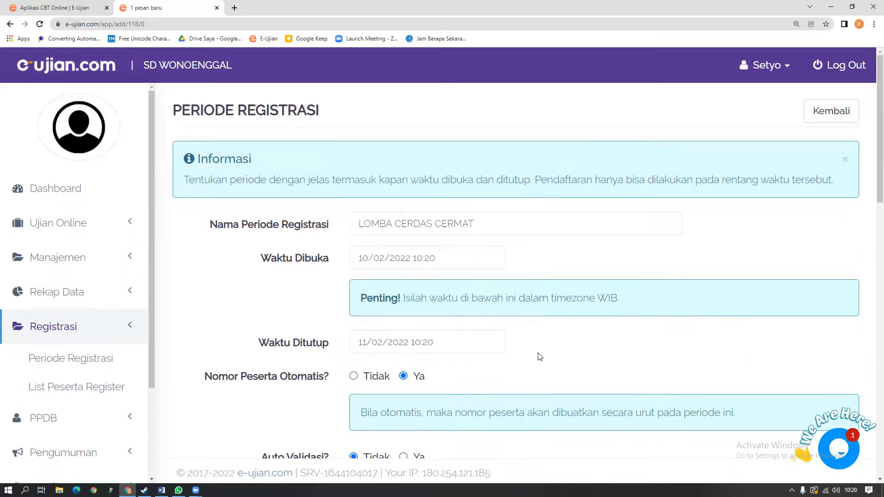
Step: Review the date and time parts of the opening and closing time fields
{"action": "left_click_drag", "start_coordinate": [358, 259], "coordinate": [412, 260]}
{"action": "left_click", "coordinate": [442, 260]}
{"action": "left_click", "coordinate": [550, 331]}
{"action": "left_click", "coordinate": [361, 343]}
{"action": "left_click_drag", "start_coordinate": [361, 345], "coordinate": [410, 345]}
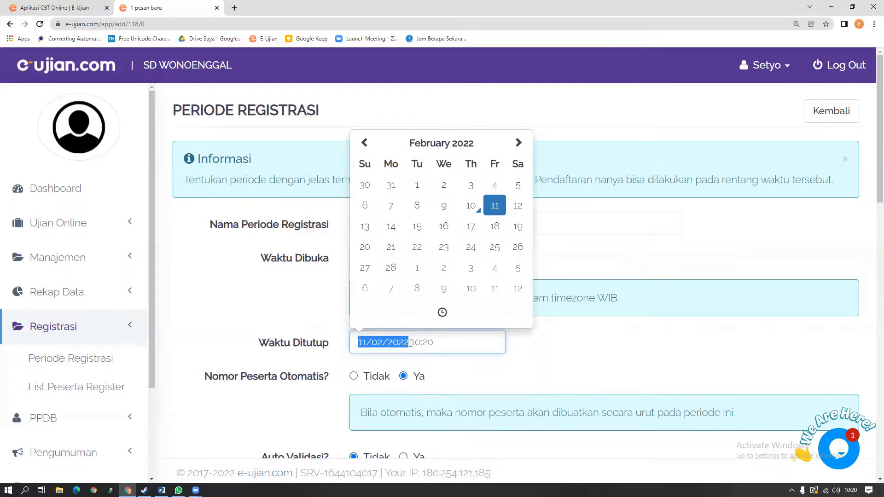
{"action": "left_click", "coordinate": [410, 344]}
{"action": "left_click_drag", "start_coordinate": [411, 343], "coordinate": [442, 343]}
{"action": "left_click", "coordinate": [533, 355]}
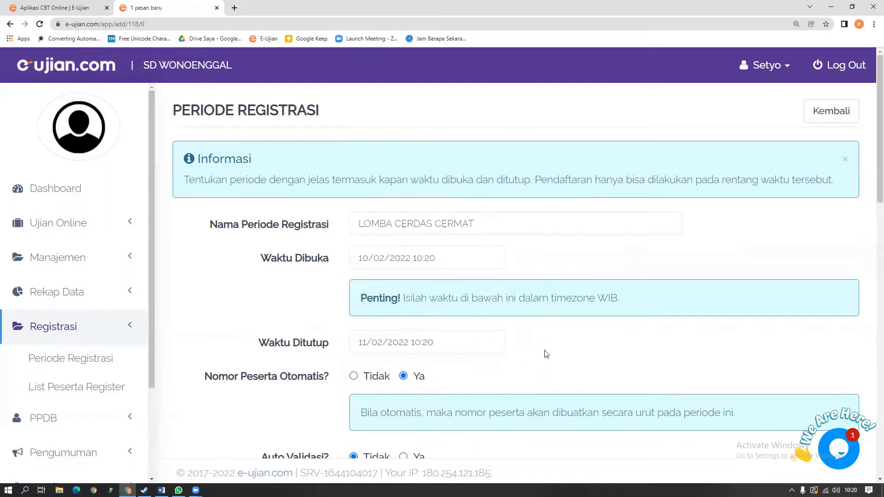
Step: Switch Auto Validasi to Ya and set it back to Tidak
{"action": "scroll", "coordinate": [498, 347], "scroll_direction": "down", "scroll_amount": 3}
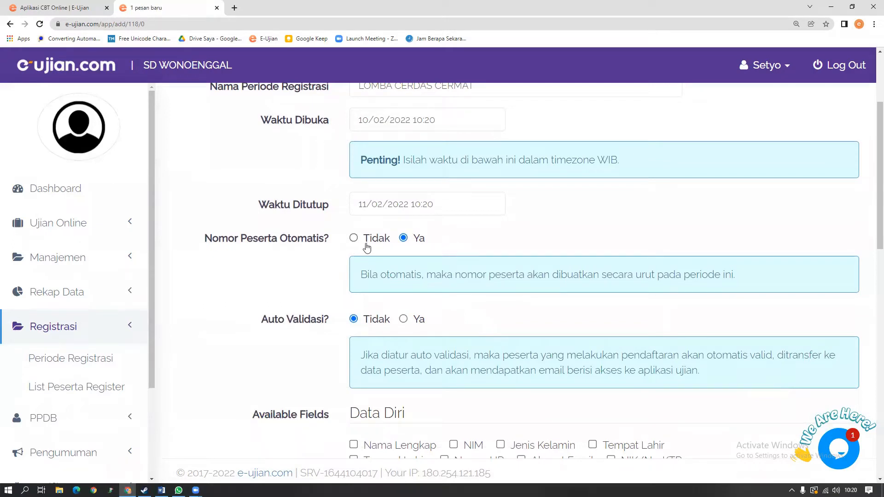
{"action": "scroll", "coordinate": [400, 248], "scroll_direction": "up", "scroll_amount": 1}
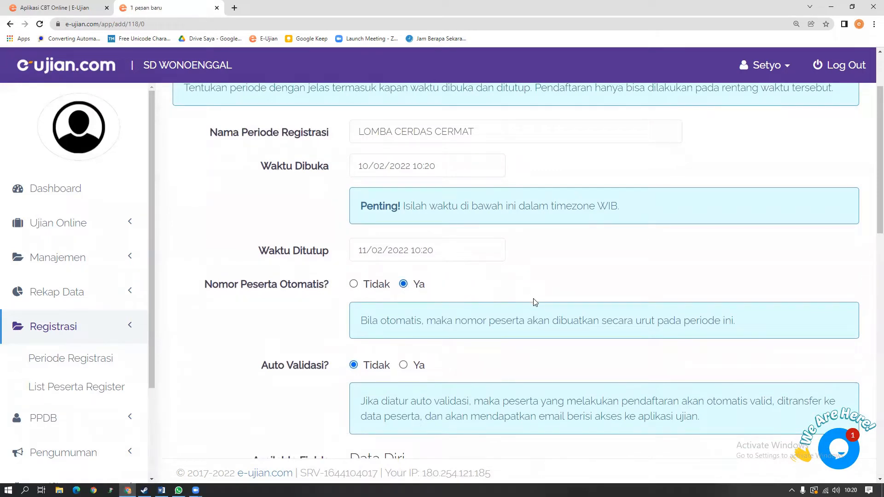
{"action": "scroll", "coordinate": [529, 299], "scroll_direction": "down", "scroll_amount": 2}
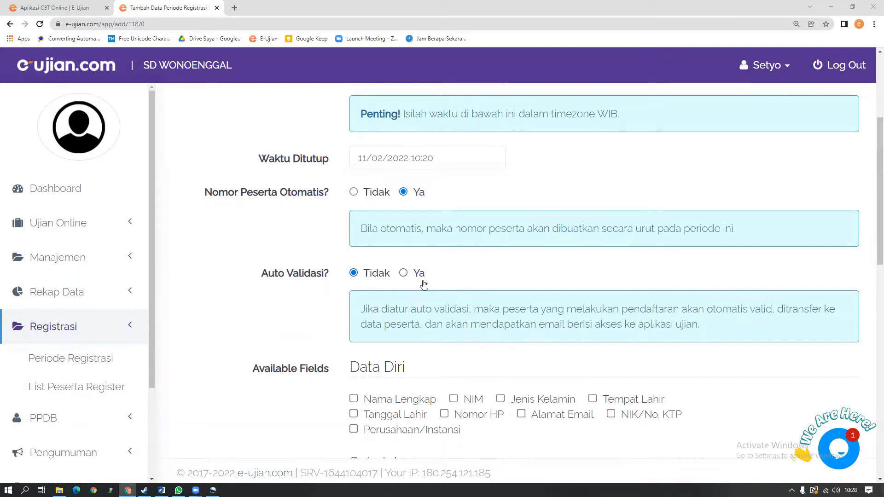
{"action": "left_click", "coordinate": [403, 273]}
{"action": "left_click", "coordinate": [353, 276]}
Step: Enable the Data Diri fields Nama Lengkap, Jenis Kelamin, Tempat Lahir, Tanggal Lahir, Nomor HP and Alamat Email
{"action": "scroll", "coordinate": [431, 304], "scroll_direction": "down", "scroll_amount": 2}
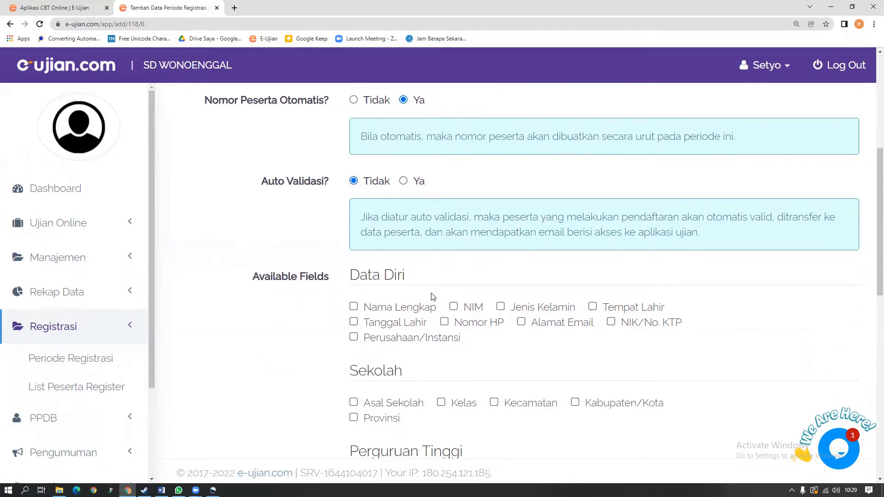
{"action": "scroll", "coordinate": [433, 295], "scroll_direction": "down", "scroll_amount": 1}
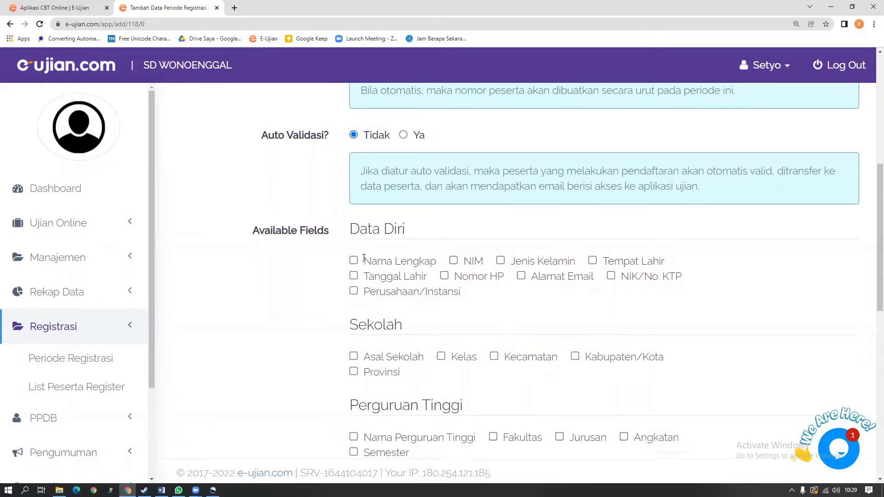
{"action": "scroll", "coordinate": [363, 259], "scroll_direction": "down", "scroll_amount": 8}
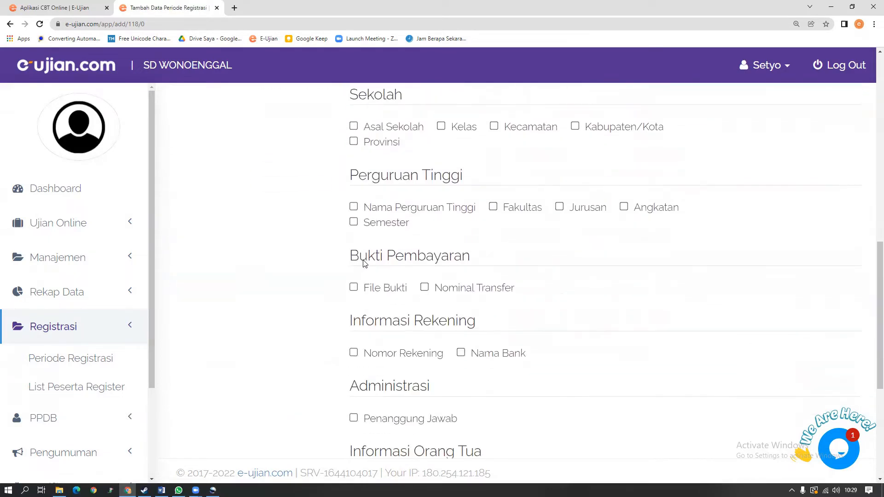
{"action": "scroll", "coordinate": [363, 260], "scroll_direction": "down", "scroll_amount": 1}
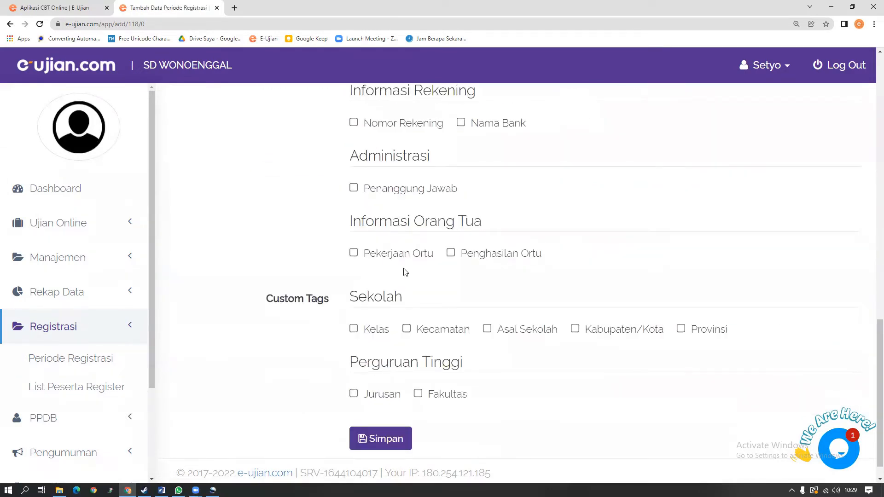
{"action": "scroll", "coordinate": [379, 266], "scroll_direction": "up", "scroll_amount": 2}
{"action": "scroll", "coordinate": [403, 266], "scroll_direction": "up", "scroll_amount": 7}
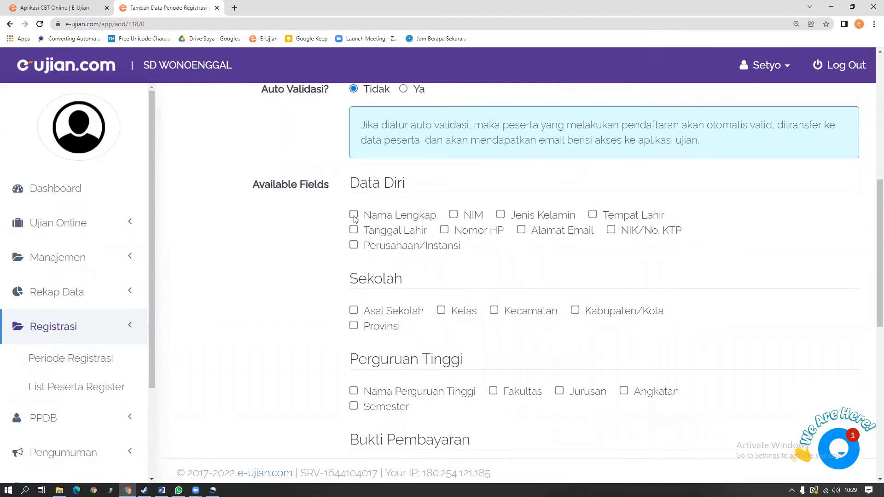
{"action": "left_click", "coordinate": [354, 217]}
{"action": "left_click", "coordinate": [560, 215]}
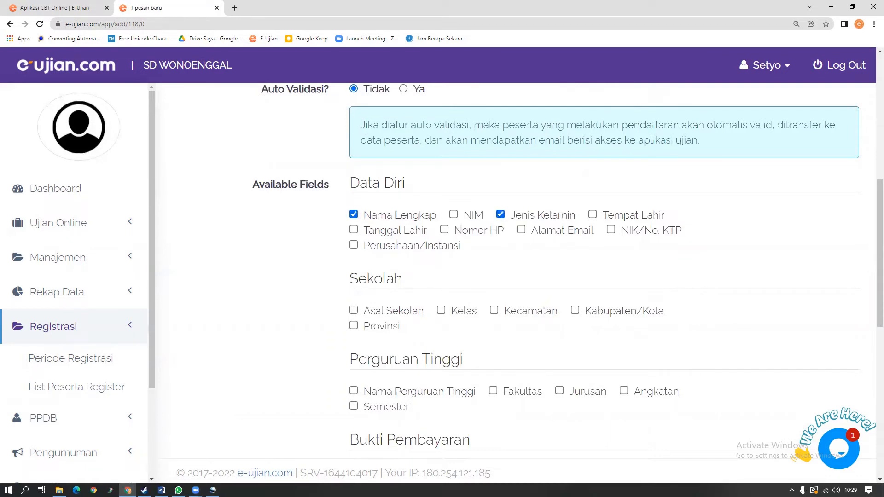
{"action": "left_click", "coordinate": [592, 215]}
{"action": "left_click", "coordinate": [354, 230]}
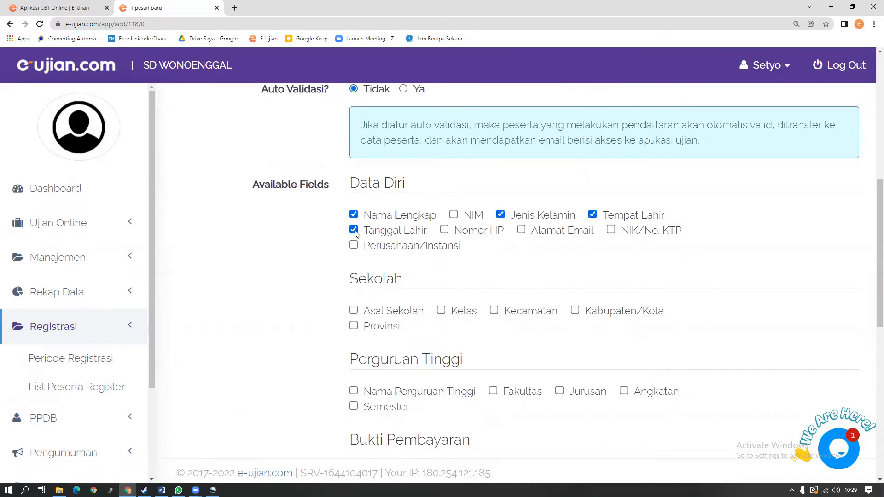
{"action": "left_click", "coordinate": [444, 230]}
{"action": "left_click", "coordinate": [521, 230]}
Step: Enable the Bukti Pembayaran fields File Bukti and Nominal Transfer, and save the registration period
{"action": "scroll", "coordinate": [573, 242], "scroll_direction": "down", "scroll_amount": 2}
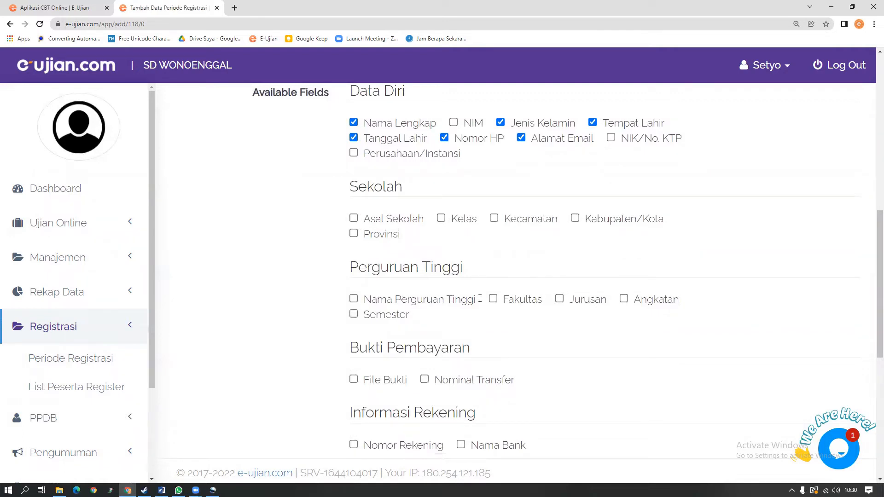
{"action": "scroll", "coordinate": [454, 339], "scroll_direction": "down", "scroll_amount": 2}
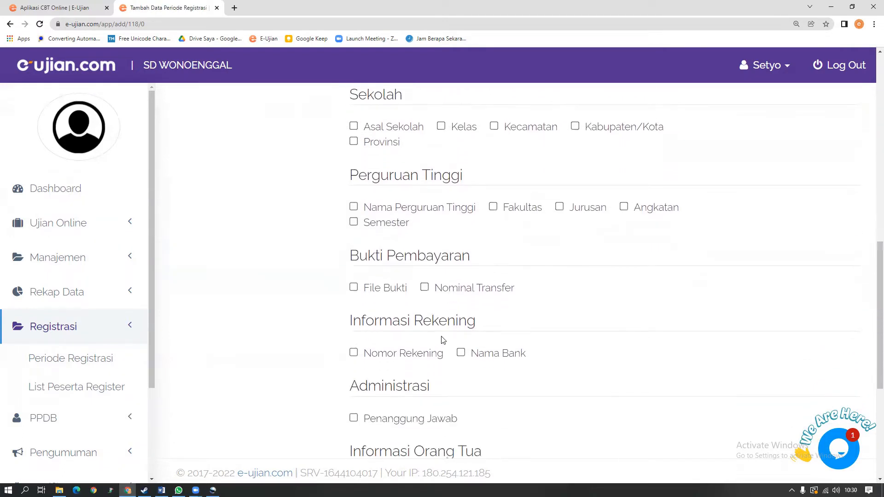
{"action": "left_click", "coordinate": [354, 289]}
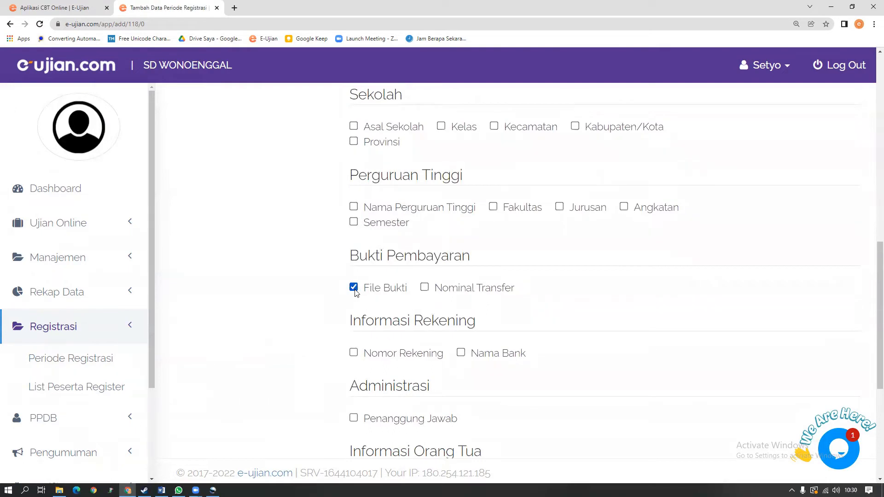
{"action": "left_click", "coordinate": [424, 288]}
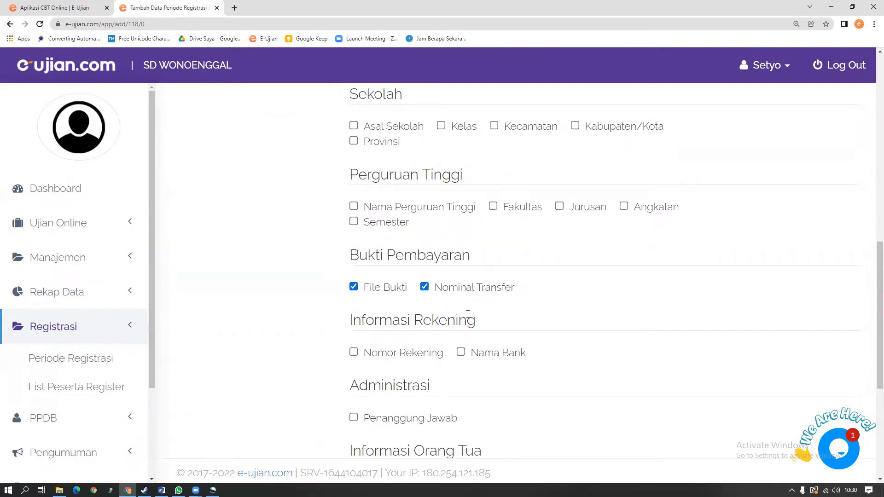
{"action": "scroll", "coordinate": [468, 315], "scroll_direction": "down", "scroll_amount": 4}
{"action": "scroll", "coordinate": [467, 315], "scroll_direction": "down", "scroll_amount": 2}
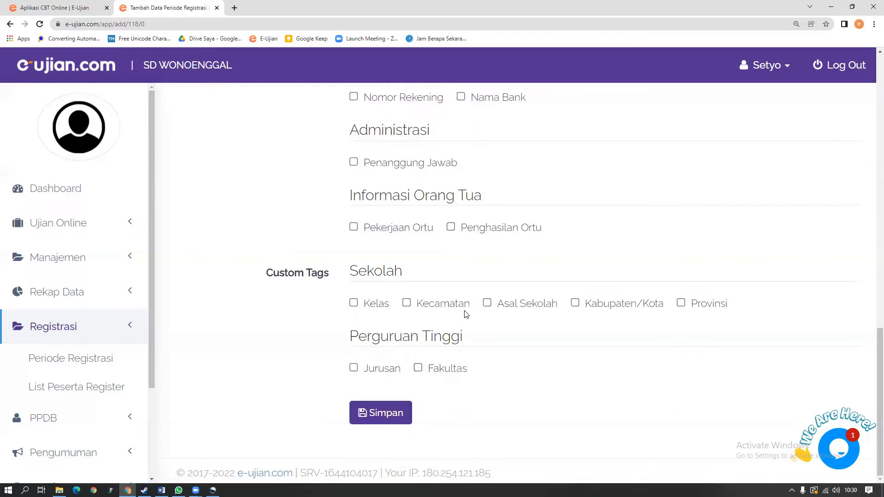
{"action": "left_click", "coordinate": [388, 413]}
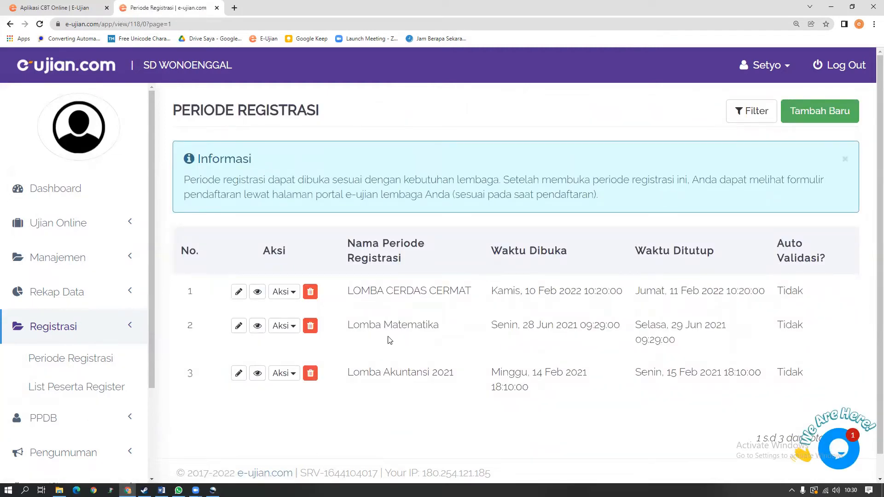
Step: Check the name, opening and closing times and auto validation of the LOMBA CERDAS CERMAT entry in the list
{"action": "left_click_drag", "start_coordinate": [345, 290], "coordinate": [764, 296]}
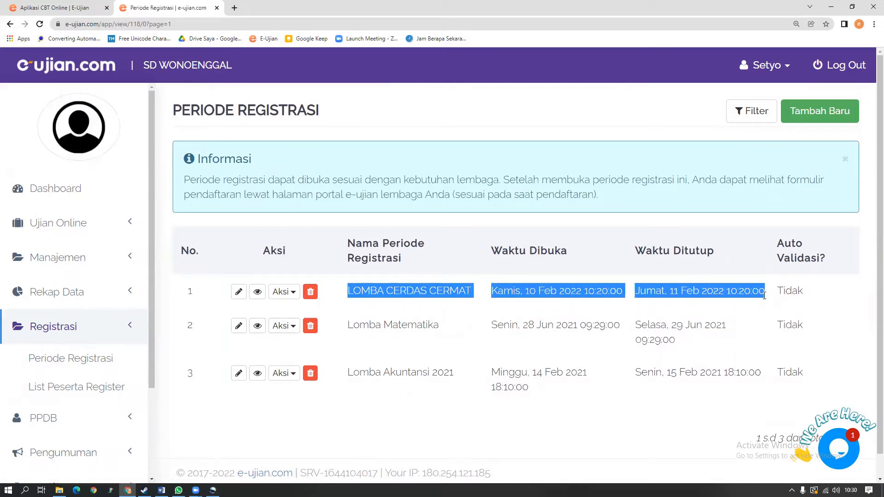
{"action": "double_click", "coordinate": [780, 293]}
{"action": "left_click", "coordinate": [782, 293]}
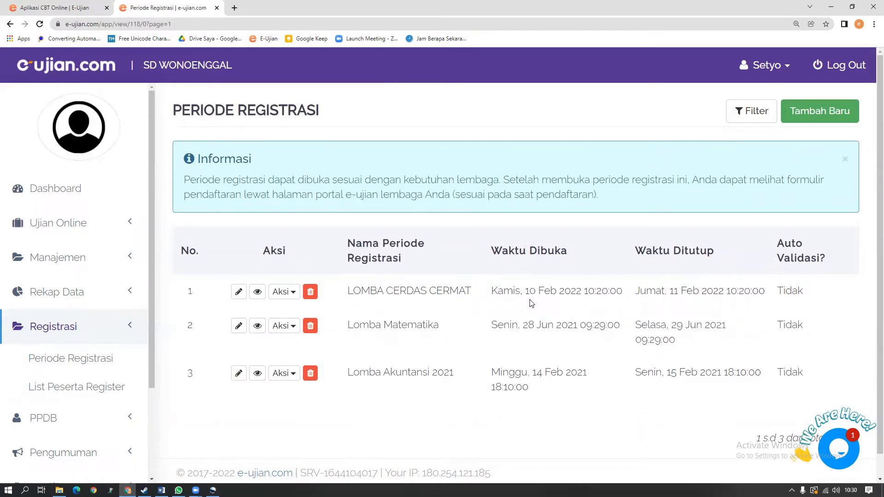
Step: View the registration page of the SD WONOENGGAL portal and select its web address
{"action": "left_click", "coordinate": [825, 79]}
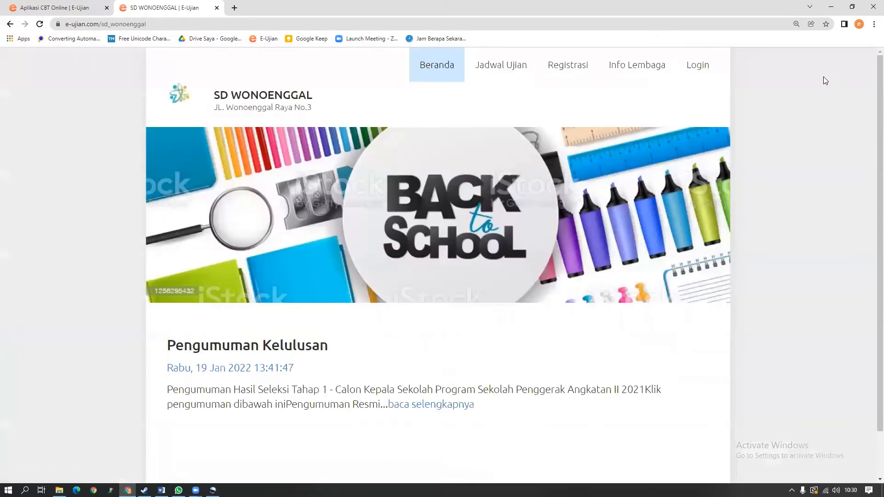
{"action": "left_click", "coordinate": [577, 67]}
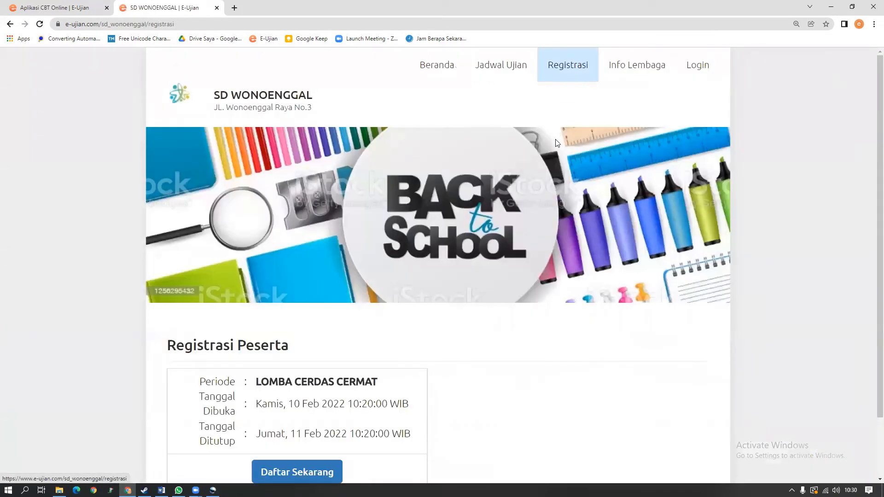
{"action": "scroll", "coordinate": [554, 159], "scroll_direction": "down", "scroll_amount": 1}
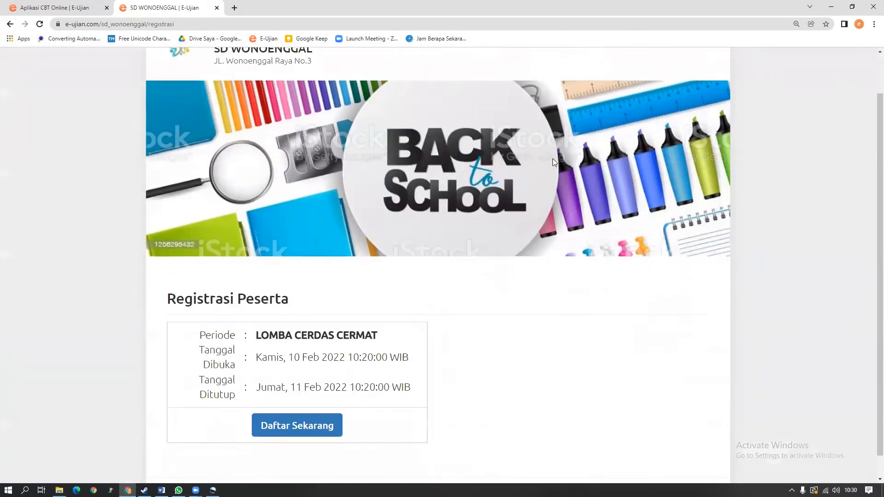
{"action": "scroll", "coordinate": [552, 159], "scroll_direction": "down", "scroll_amount": 1}
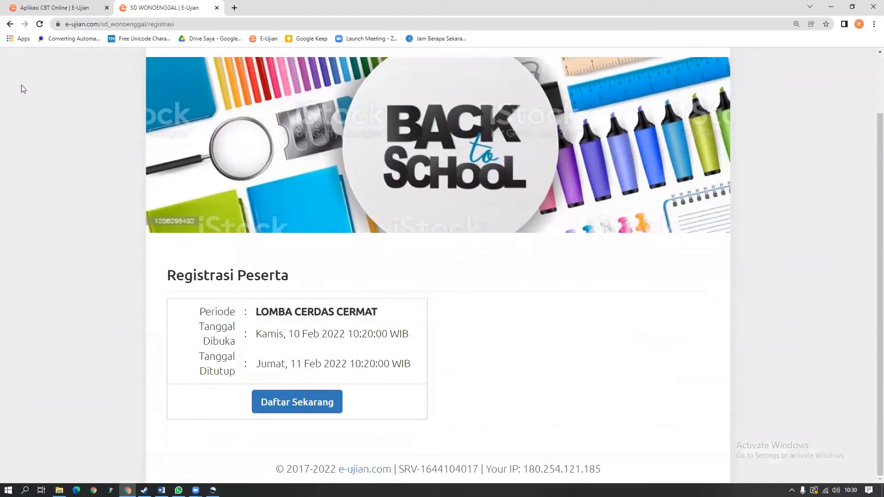
{"action": "left_click", "coordinate": [189, 24]}
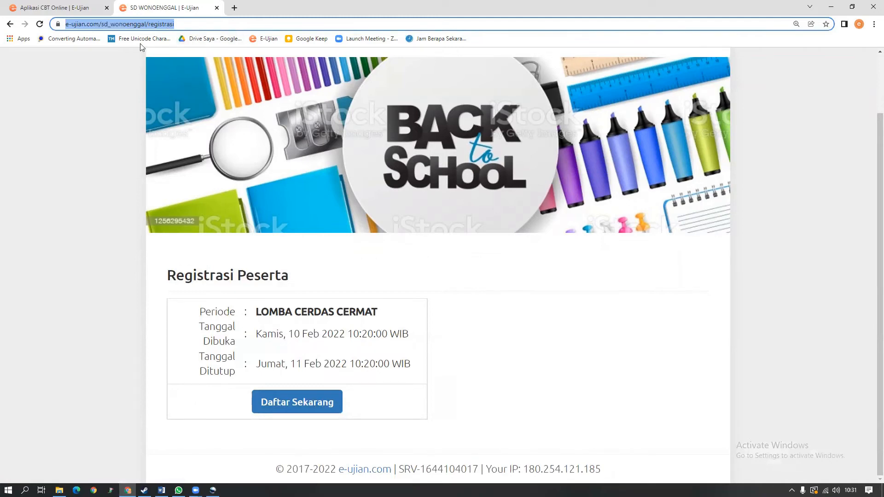
Step: Open the LOMBA CERDAS CERMAT registration form and look over its Data Diri and Bukti Pembayaran fields
{"action": "left_click", "coordinate": [134, 26]}
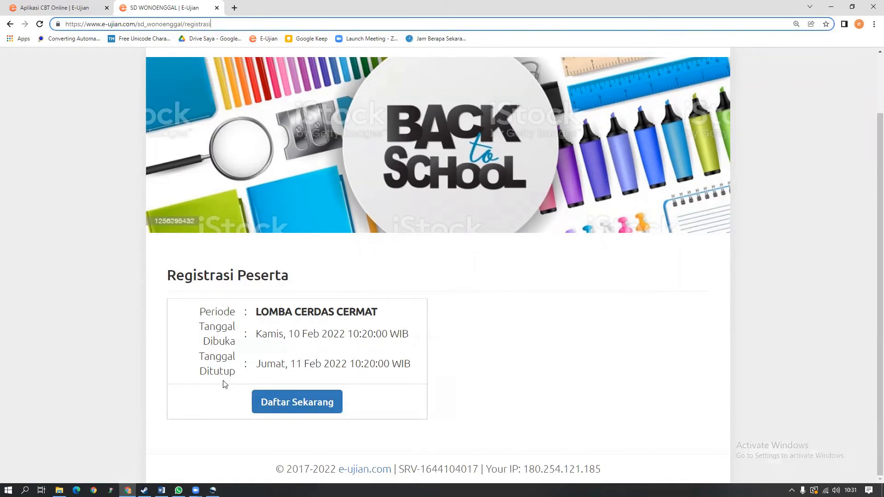
{"action": "left_click", "coordinate": [322, 409]}
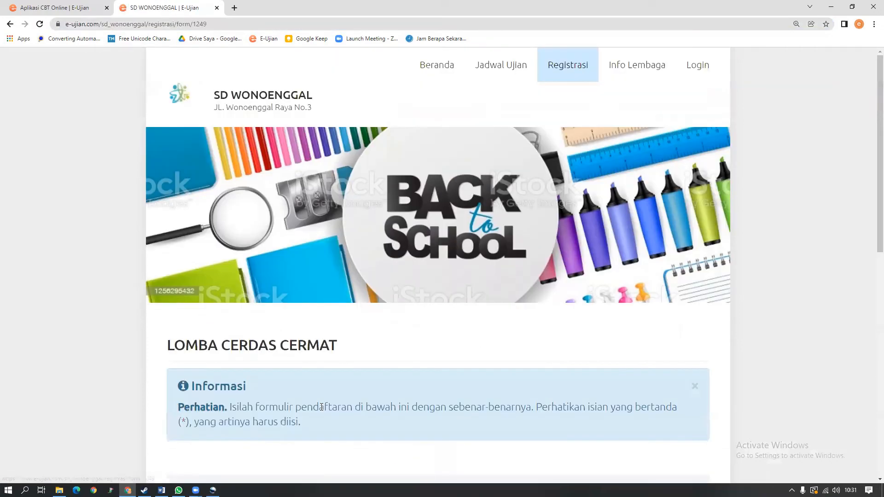
{"action": "scroll", "coordinate": [372, 394], "scroll_direction": "down", "scroll_amount": 9}
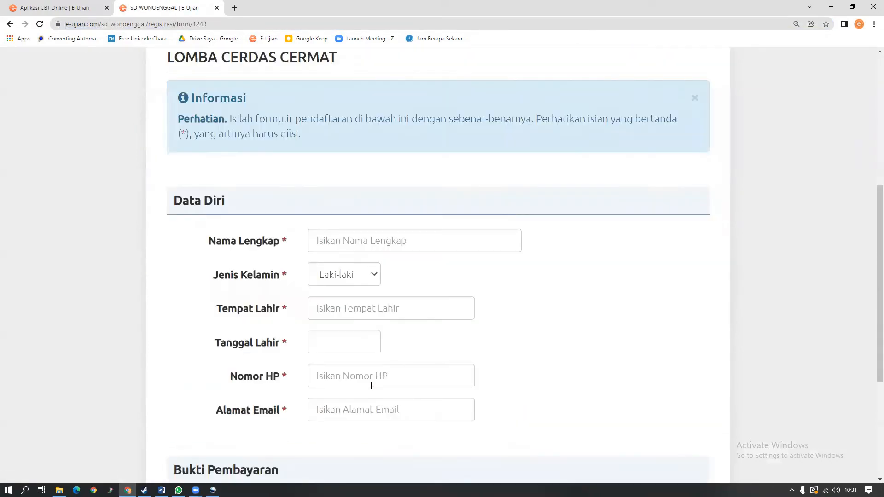
{"action": "scroll", "coordinate": [372, 389], "scroll_direction": "down", "scroll_amount": 1}
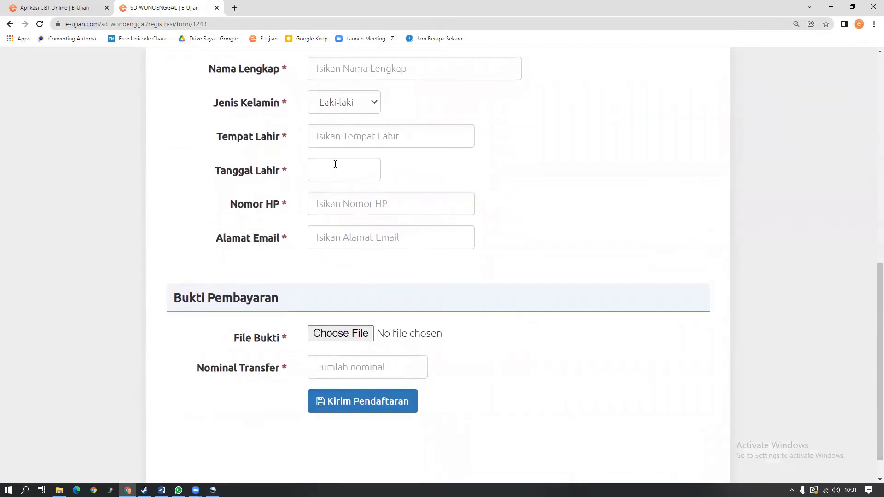
{"action": "scroll", "coordinate": [362, 365], "scroll_direction": "up", "scroll_amount": 1}
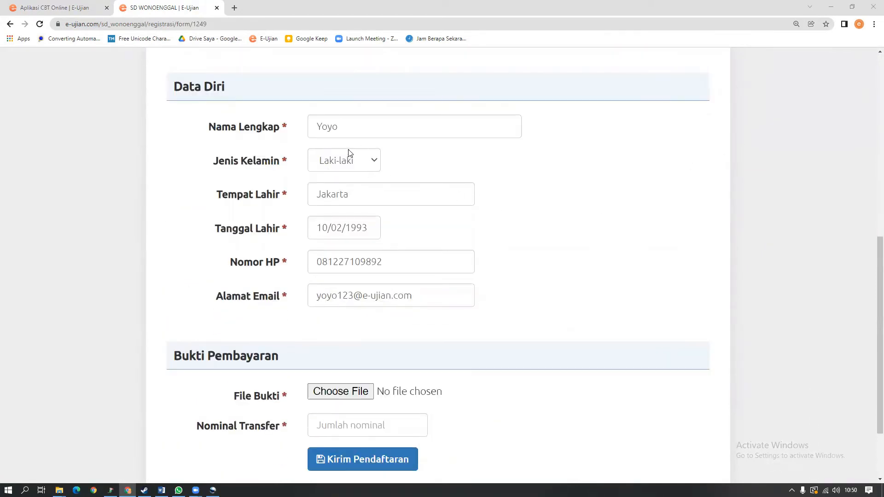
Step: Check the participant's phone number and email address entries in the Data Diri section
{"action": "left_click", "coordinate": [395, 265]}
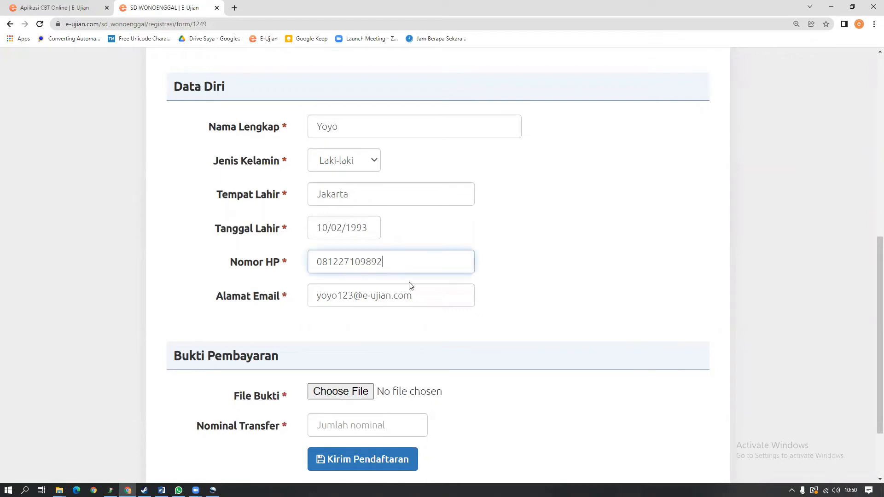
{"action": "left_click", "coordinate": [427, 295]}
{"action": "scroll", "coordinate": [442, 299], "scroll_direction": "down", "scroll_amount": 1}
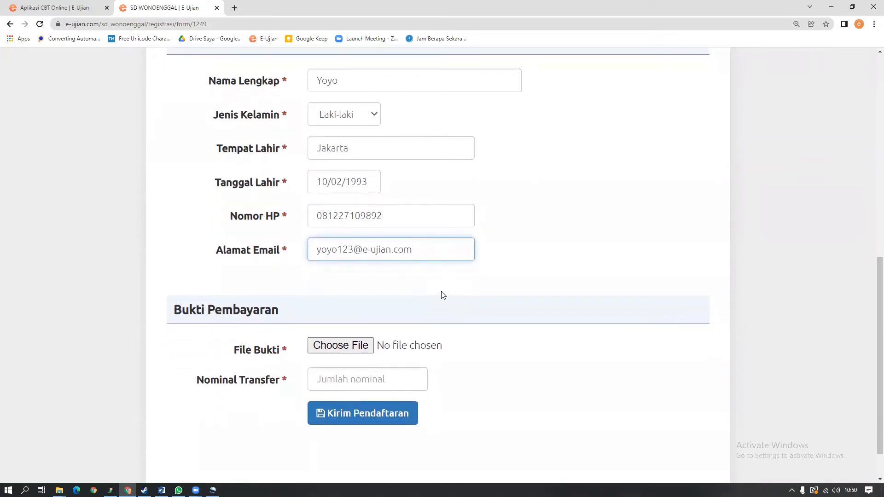
Step: Attach the Bukti Pembayaran Lomba image from the Pictures folder as the File Bukti
{"action": "left_click", "coordinate": [356, 346]}
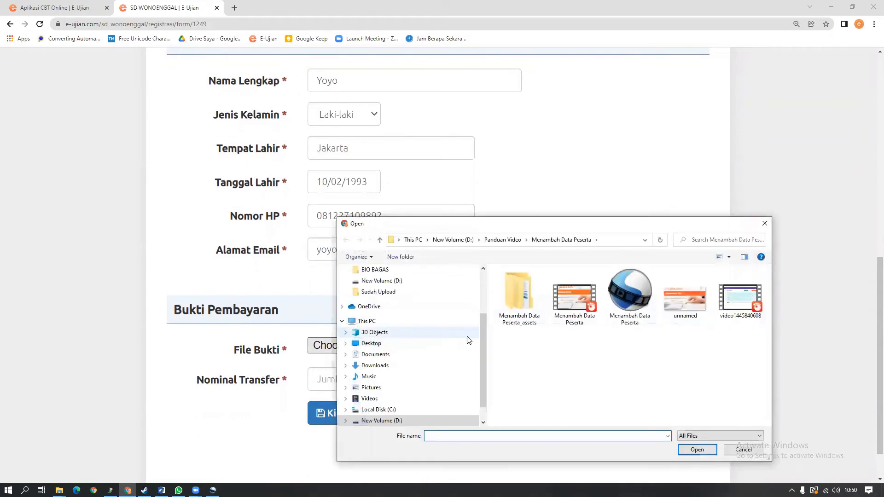
{"action": "left_click", "coordinate": [392, 388]}
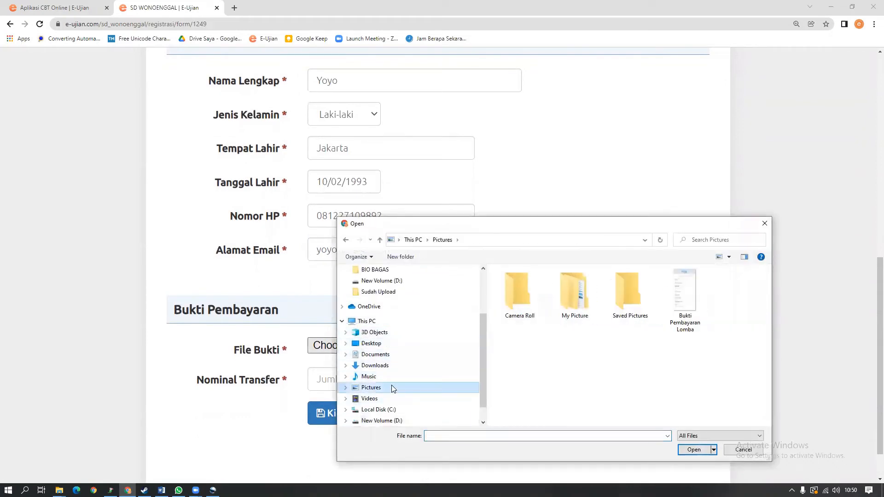
{"action": "left_click", "coordinate": [678, 322]}
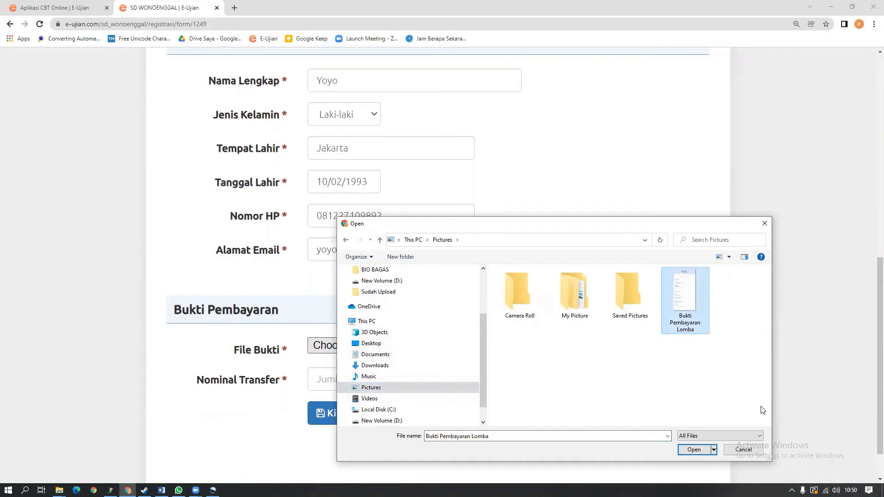
{"action": "left_click", "coordinate": [709, 450]}
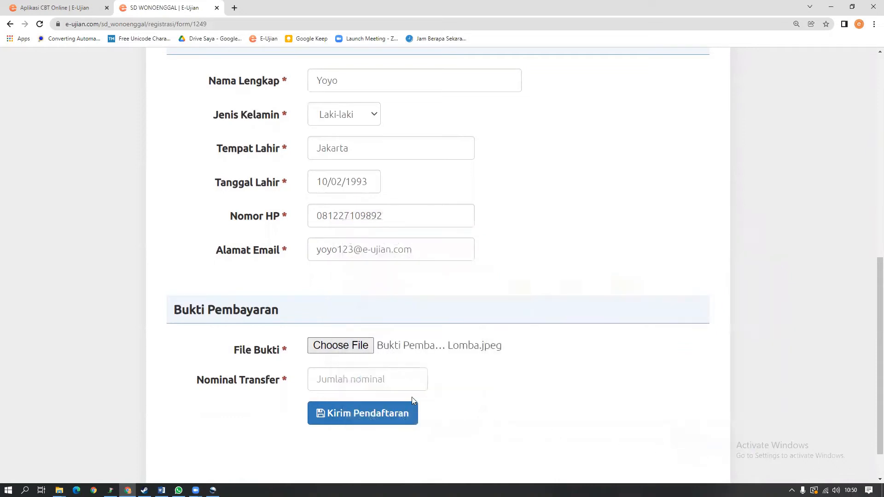
Step: Set the Nominal Transfer to 900,000 and submit the registration
{"action": "left_click", "coordinate": [406, 383]}
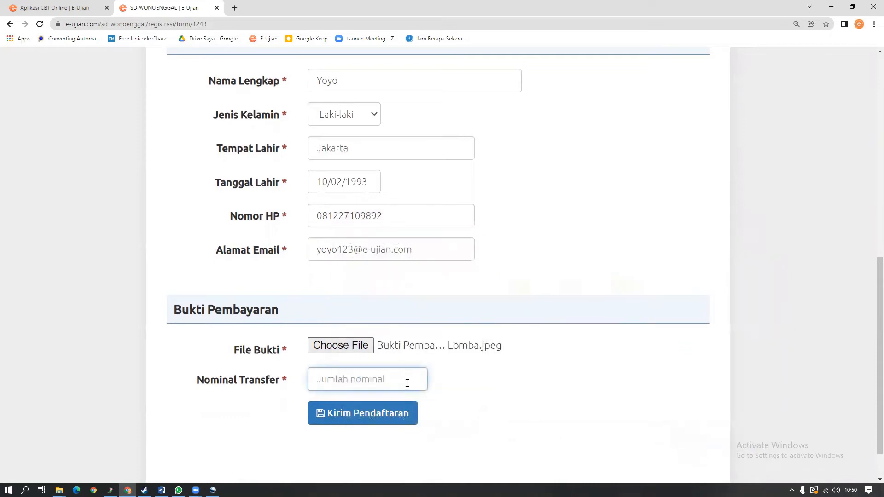
{"action": "type", "text": "900,000"}
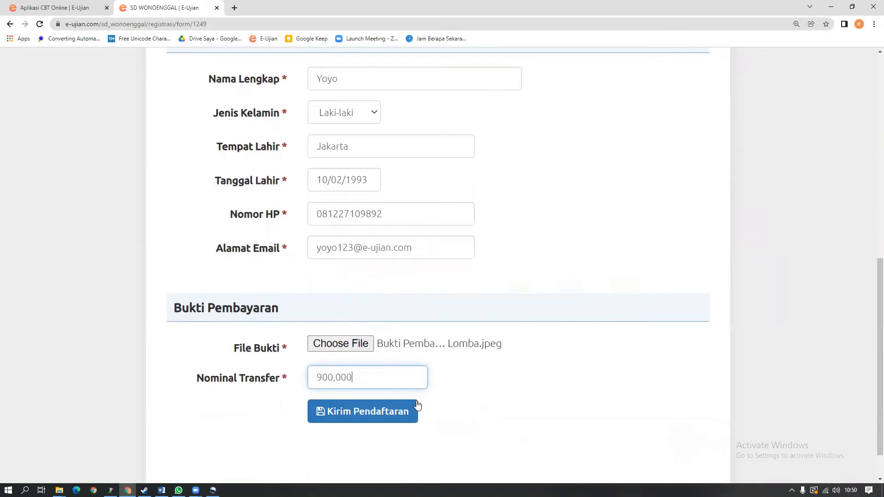
{"action": "scroll", "coordinate": [414, 402], "scroll_direction": "down", "scroll_amount": 1}
{"action": "left_click", "coordinate": [375, 378]}
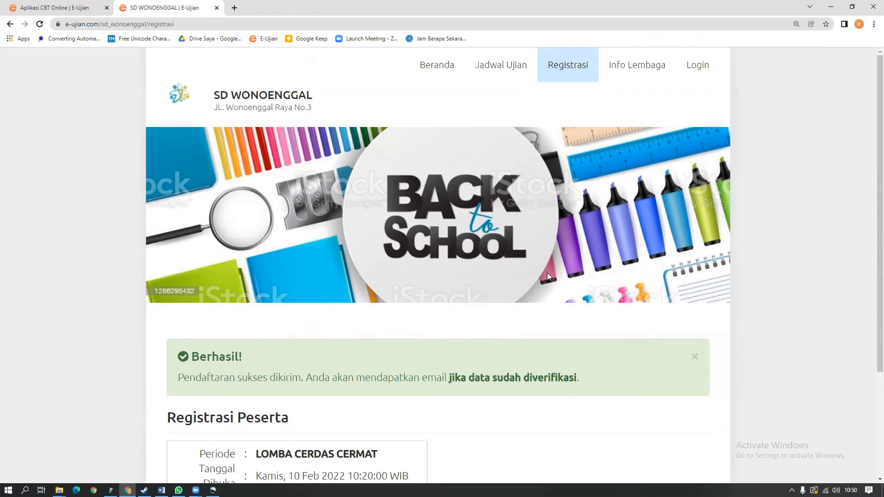
Step: Log in with the saved administrator credentials and enter SD WONOENGGAL's inside view from its institution data
{"action": "left_click", "coordinate": [702, 66]}
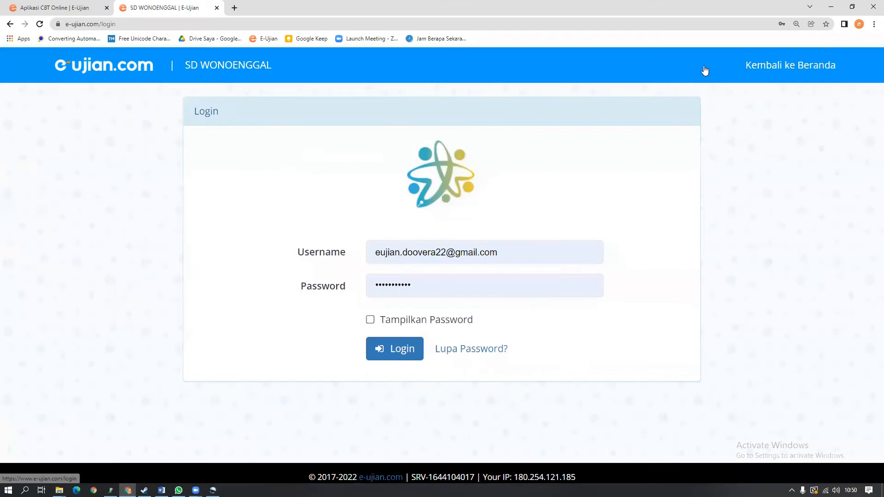
{"action": "left_click", "coordinate": [395, 350]}
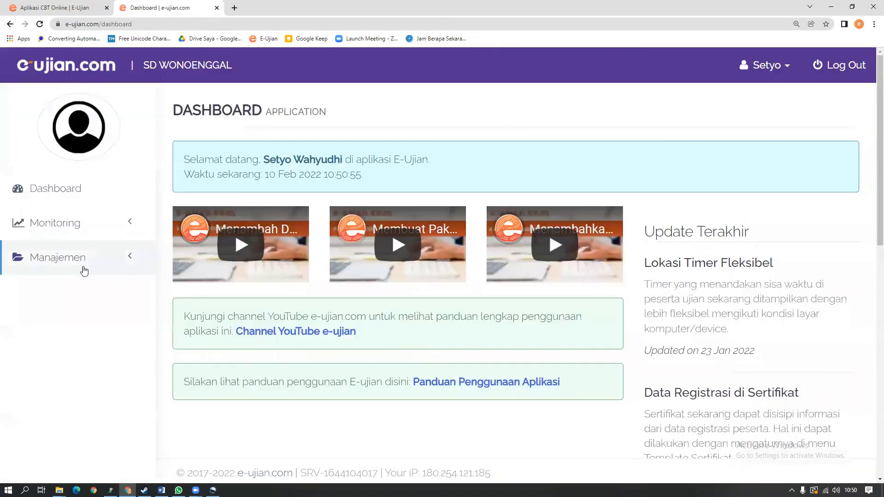
{"action": "left_click", "coordinate": [83, 264]}
{"action": "left_click", "coordinate": [82, 290]}
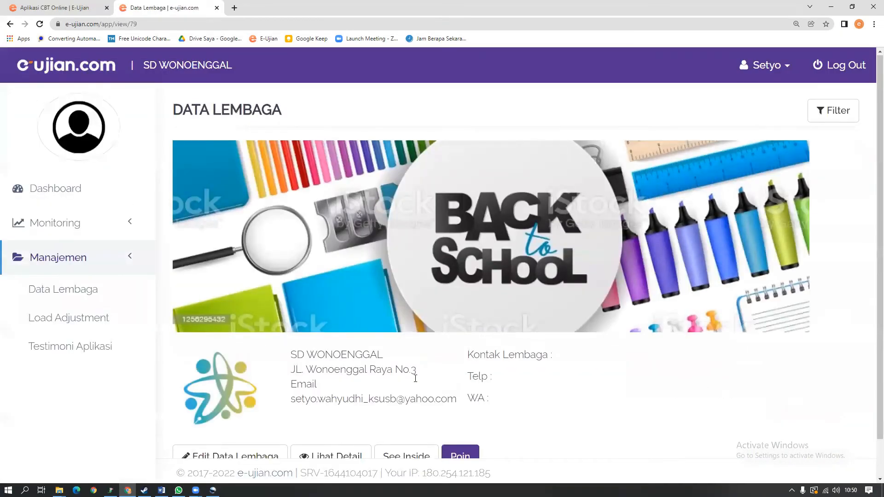
{"action": "scroll", "coordinate": [405, 401], "scroll_direction": "down", "scroll_amount": 1}
{"action": "left_click", "coordinate": [403, 407]}
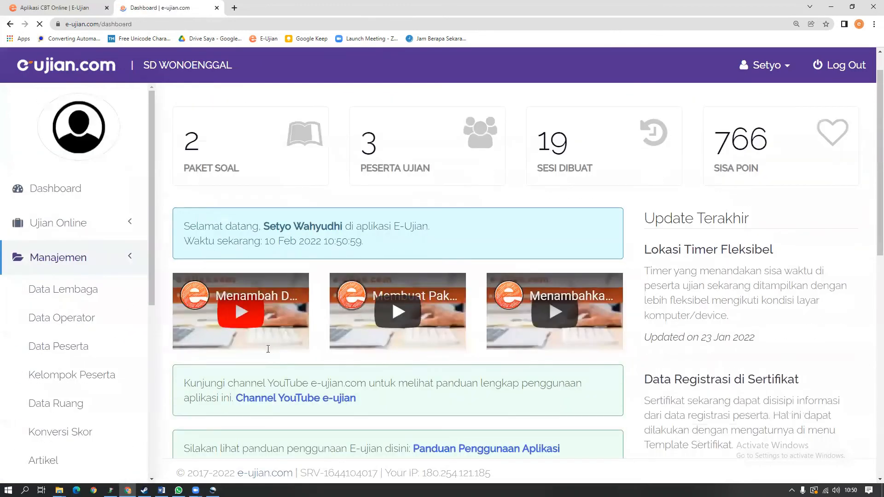
Step: Open the list of registered participants and dismiss the customer support chat message
{"action": "scroll", "coordinate": [249, 345], "scroll_direction": "down", "scroll_amount": 4}
{"action": "scroll", "coordinate": [120, 350], "scroll_direction": "down", "scroll_amount": 3}
{"action": "scroll", "coordinate": [119, 345], "scroll_direction": "down", "scroll_amount": 3}
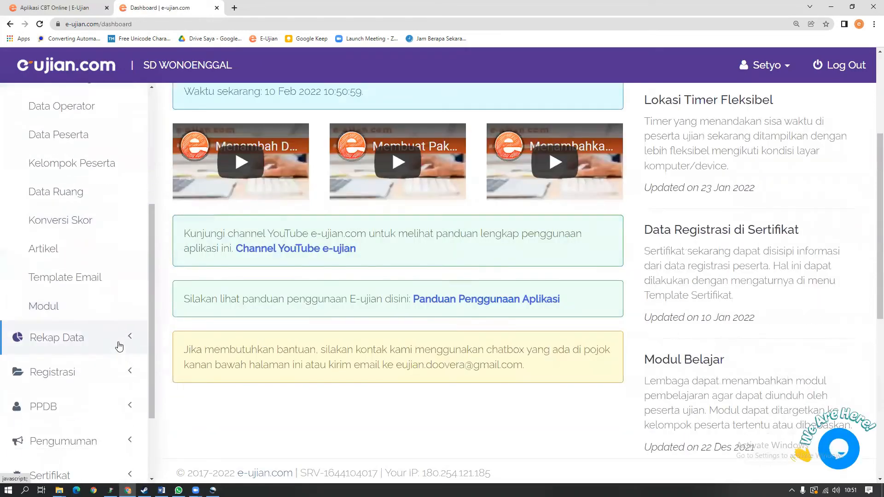
{"action": "scroll", "coordinate": [118, 347], "scroll_direction": "up", "scroll_amount": 1}
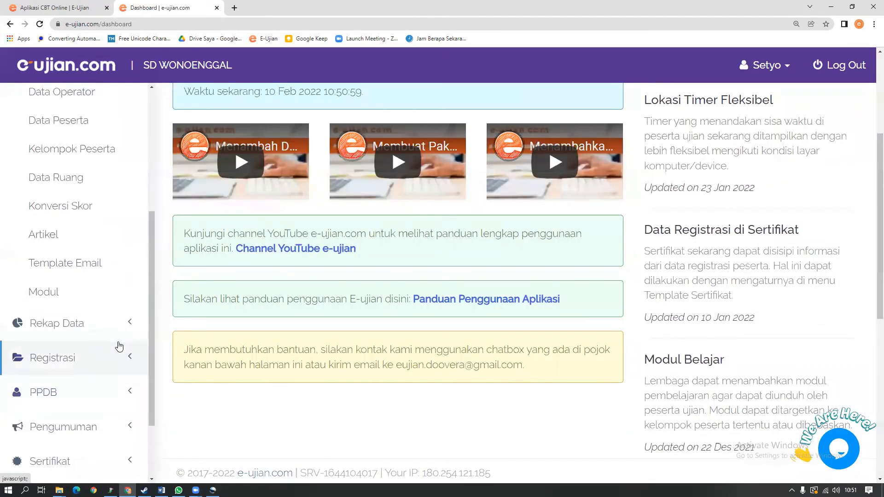
{"action": "left_click", "coordinate": [87, 362]}
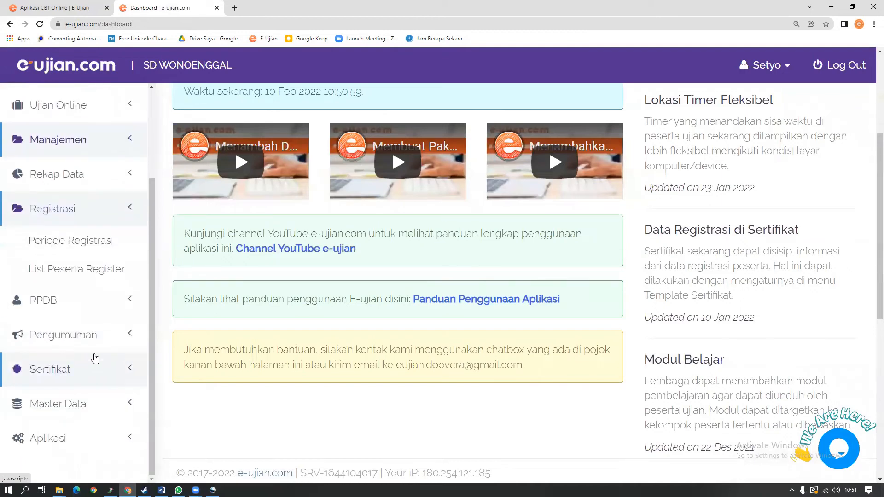
{"action": "left_click", "coordinate": [90, 268]}
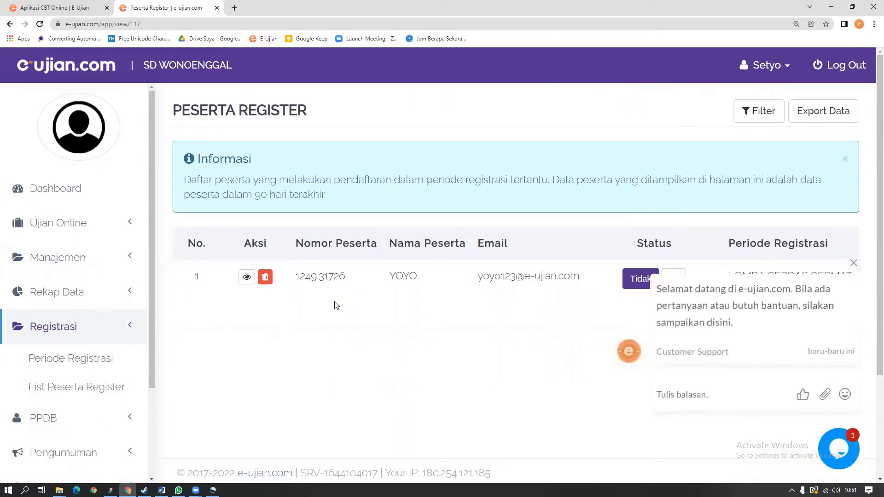
{"action": "left_click", "coordinate": [853, 264]}
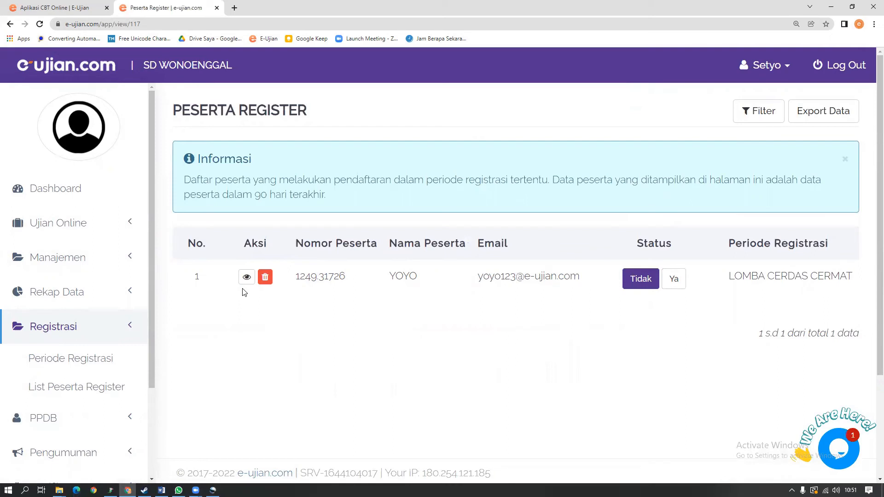
Step: Review the participant's registration details and uploaded payment proof, and set the participant's validation status to Ya
{"action": "left_click", "coordinate": [247, 278]}
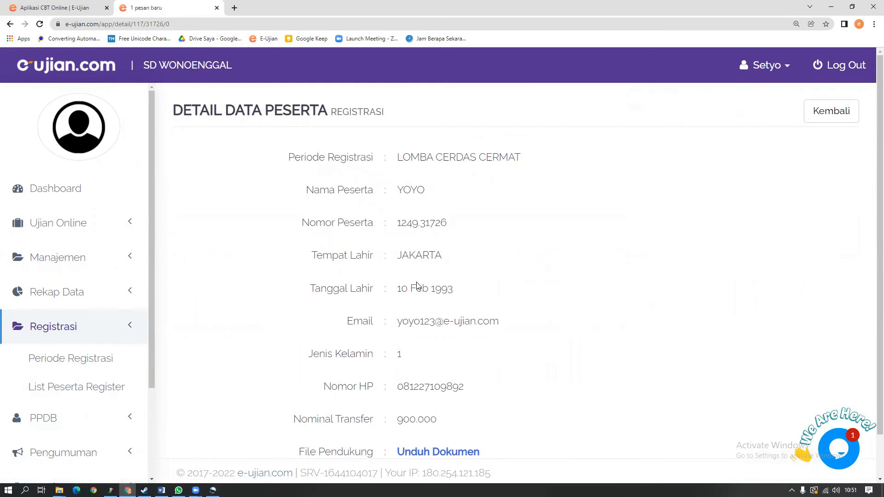
{"action": "scroll", "coordinate": [421, 288], "scroll_direction": "down", "scroll_amount": 1}
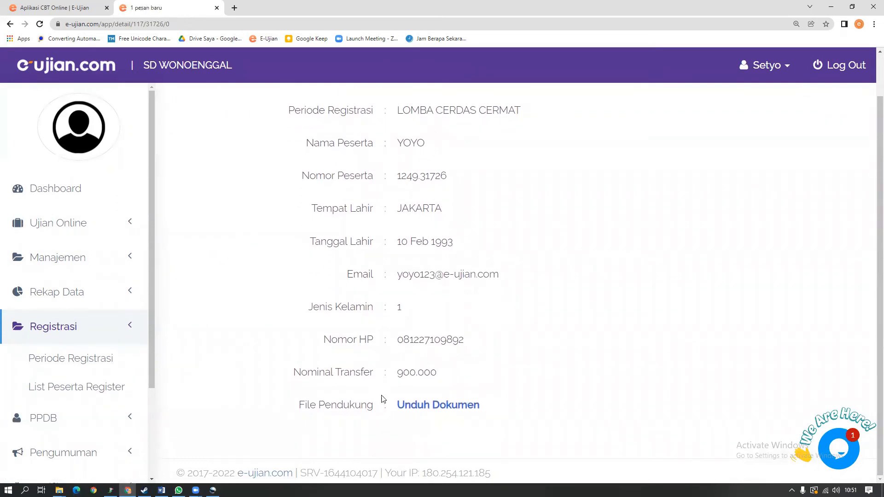
{"action": "left_click", "coordinate": [413, 407]}
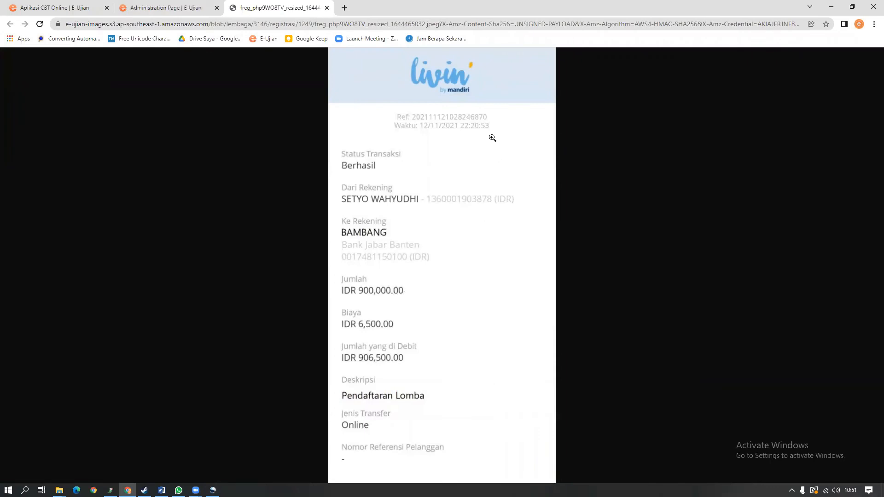
{"action": "left_click", "coordinate": [326, 8]}
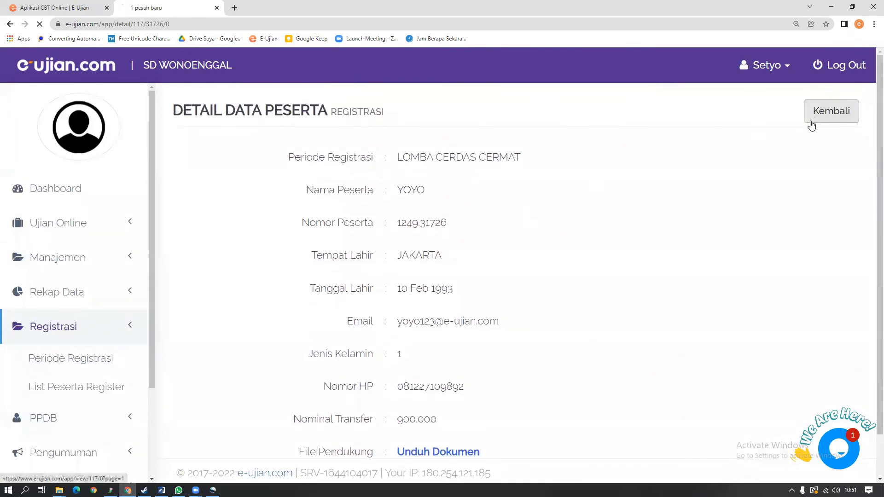
{"action": "left_click", "coordinate": [810, 115]}
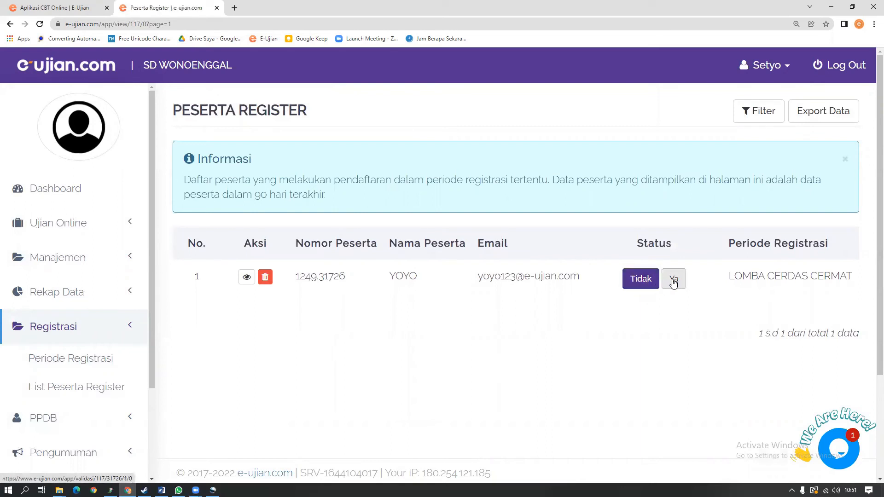
{"action": "left_click", "coordinate": [673, 282]}
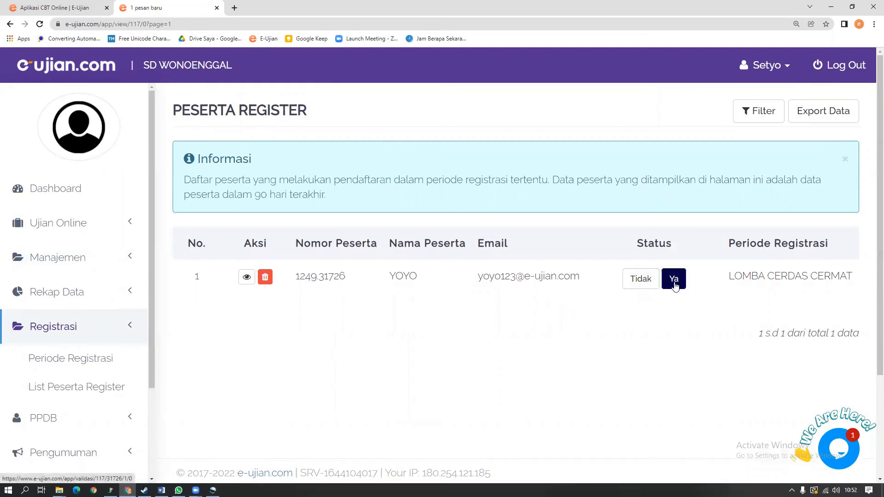
Step: Open the Data Peserta list and reload it to look for the newly validated participant
{"action": "left_click", "coordinate": [118, 260]}
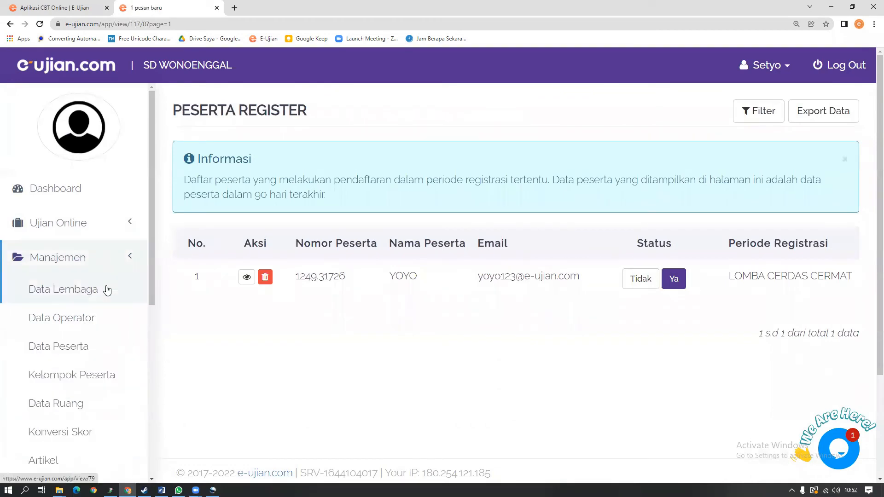
{"action": "left_click", "coordinate": [65, 347]}
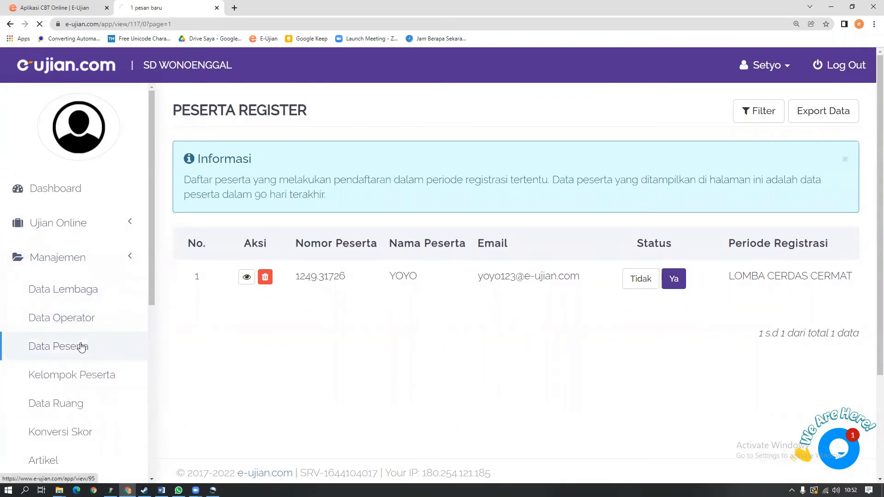
{"action": "scroll", "coordinate": [322, 365], "scroll_direction": "down", "scroll_amount": 3}
{"action": "scroll", "coordinate": [332, 367], "scroll_direction": "down", "scroll_amount": 1}
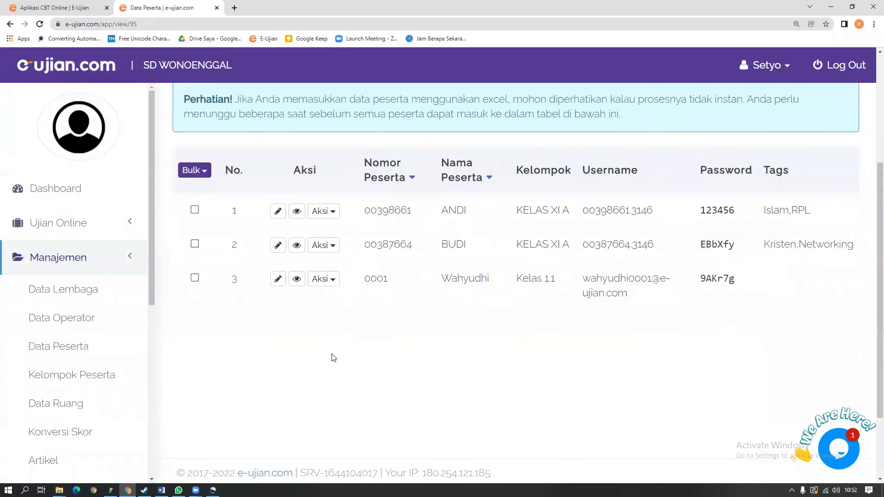
{"action": "left_click", "coordinate": [259, 28]}
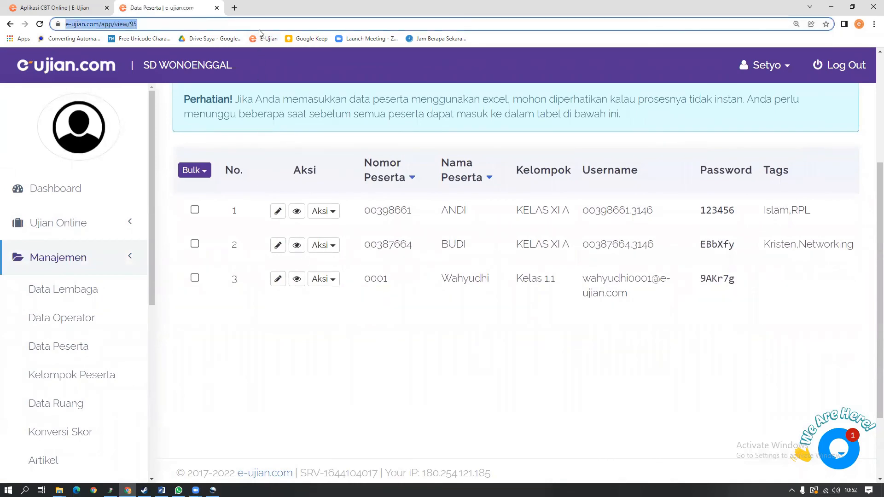
{"action": "key", "text": "Return"}
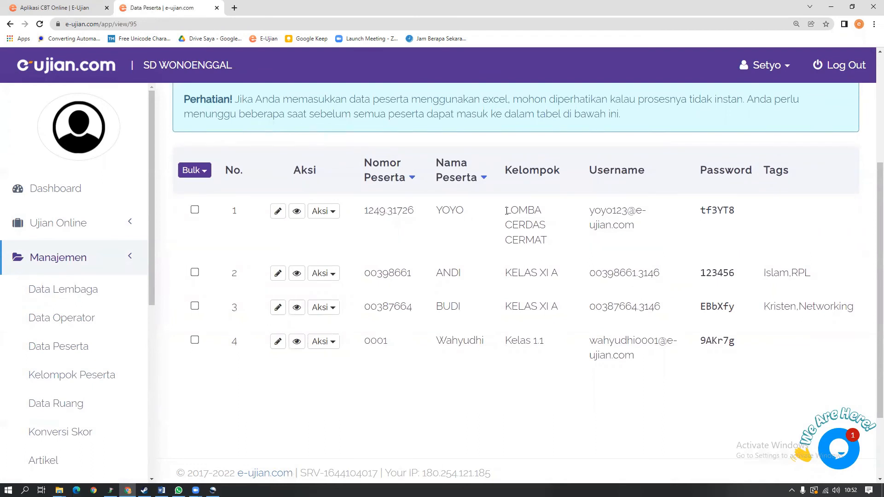
Step: Check the group, username and password assigned to the first participant in the list
{"action": "left_click_drag", "start_coordinate": [507, 211], "coordinate": [547, 243]}
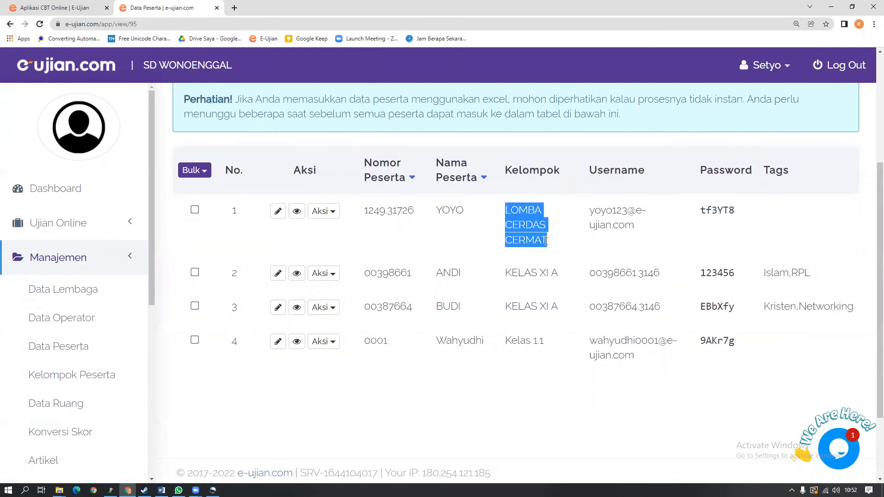
{"action": "key", "text": "ctrl+minus"}
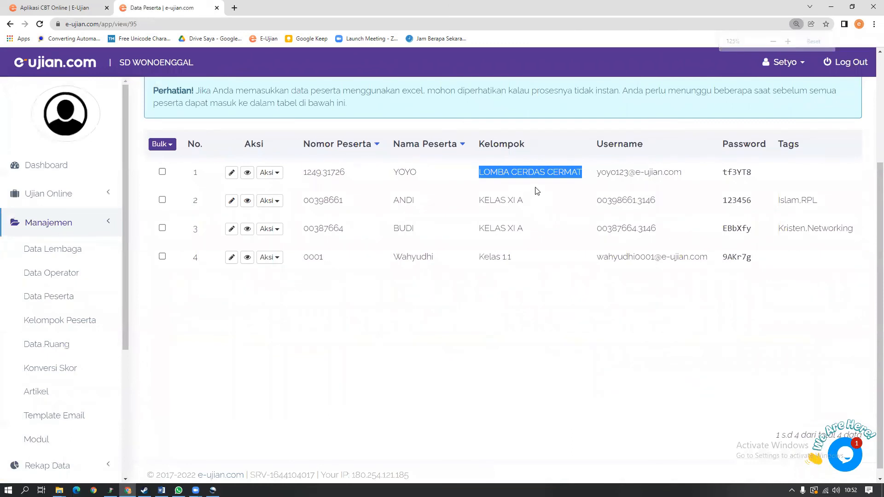
{"action": "left_click", "coordinate": [547, 174]}
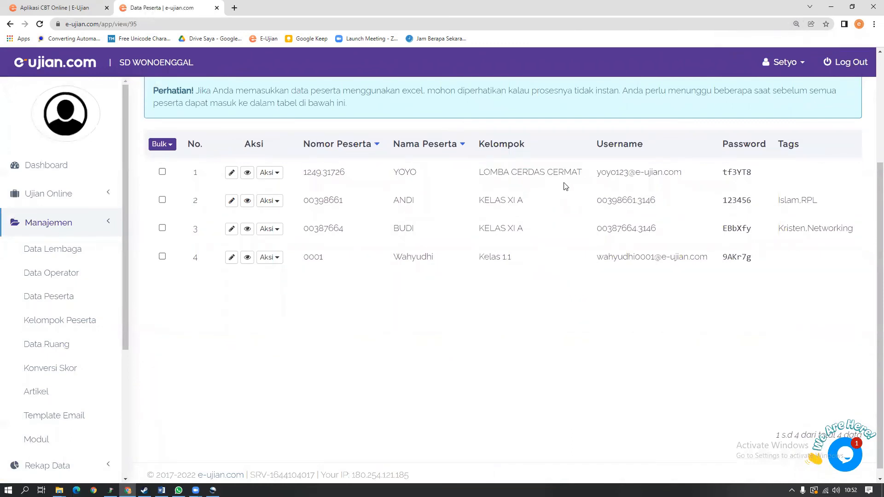
{"action": "triple_click", "coordinate": [607, 173]}
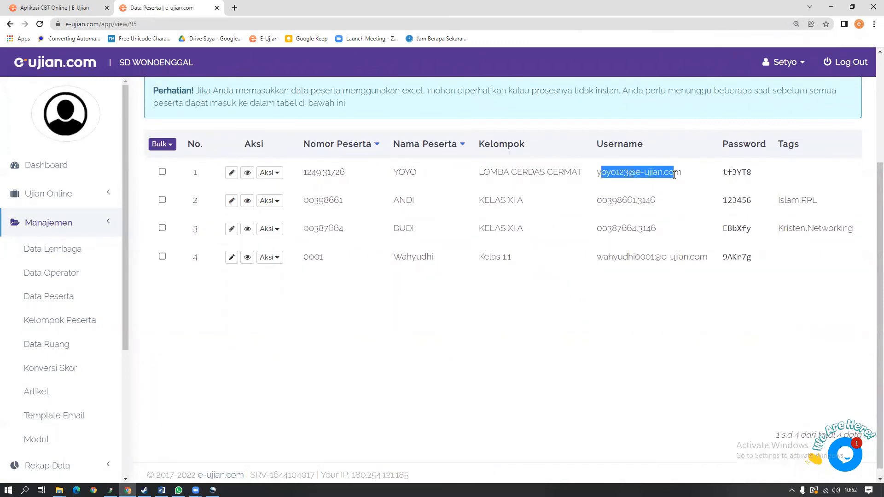
{"action": "left_click_drag", "start_coordinate": [722, 174], "coordinate": [753, 176]}
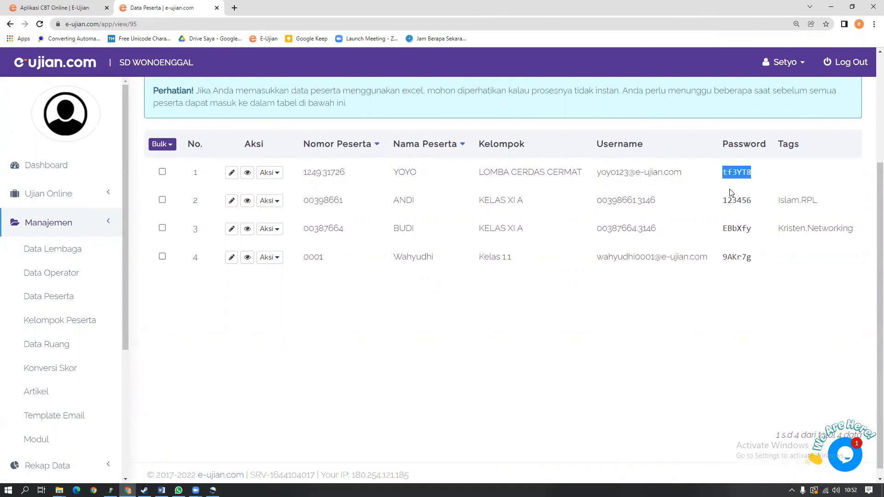
{"action": "left_click", "coordinate": [631, 174]}
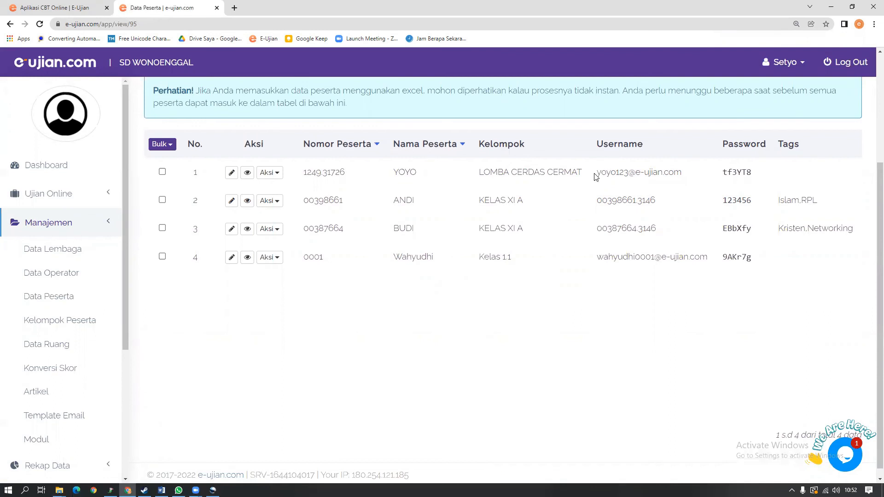